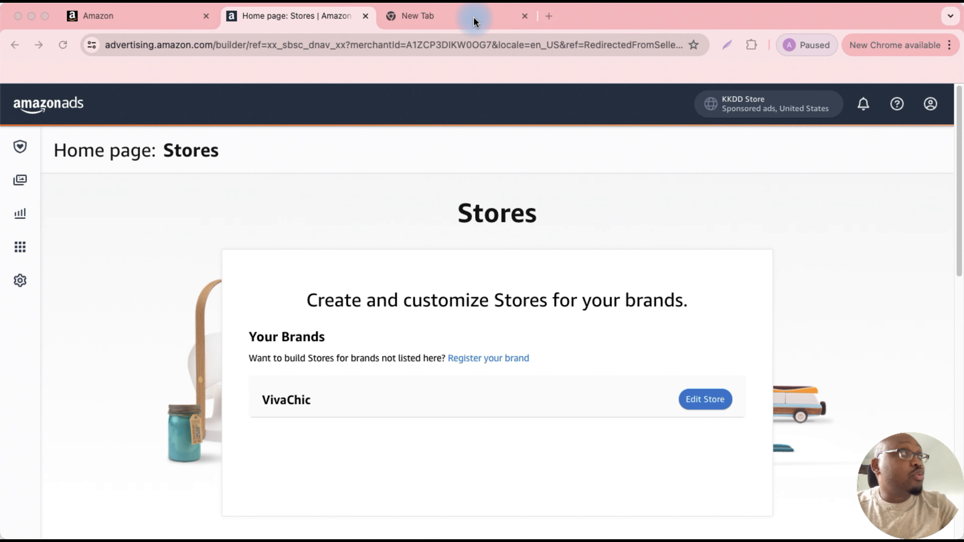
Open amazon.de in the empty browser tab and search it for sonnafs inc
click(474, 20)
click(462, 43)
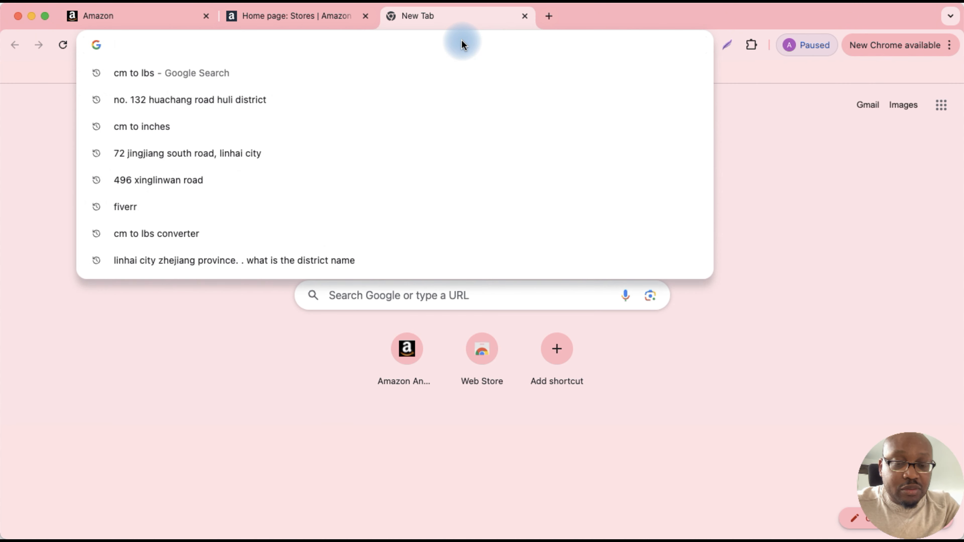
text(amzon)
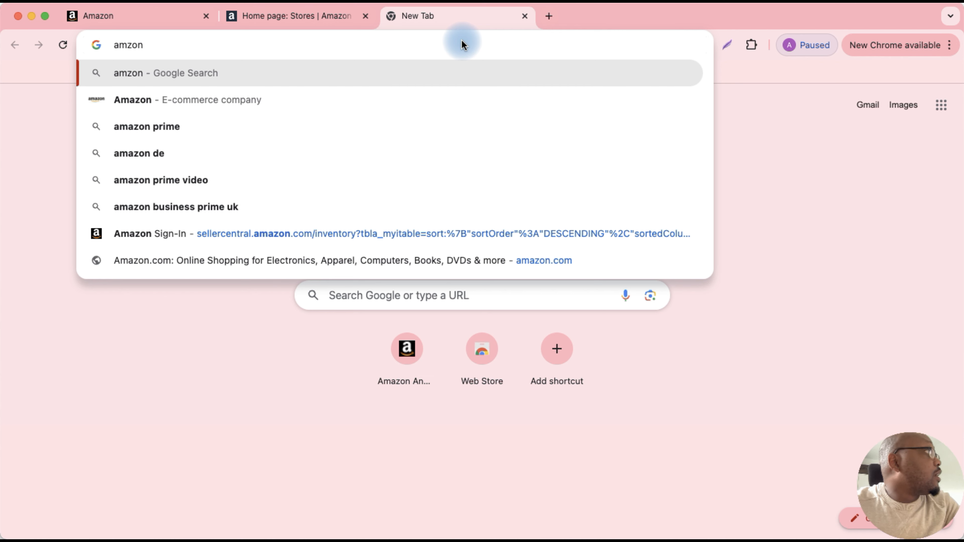
key(BackSpace)
key(BackSpace)
key(BackSpace)
text(azon)
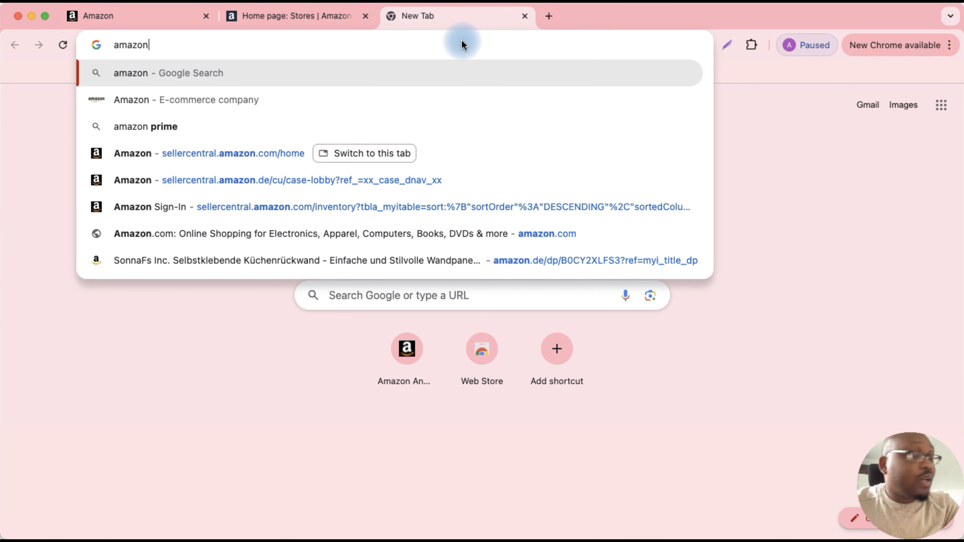
text(.de)
key(Return)
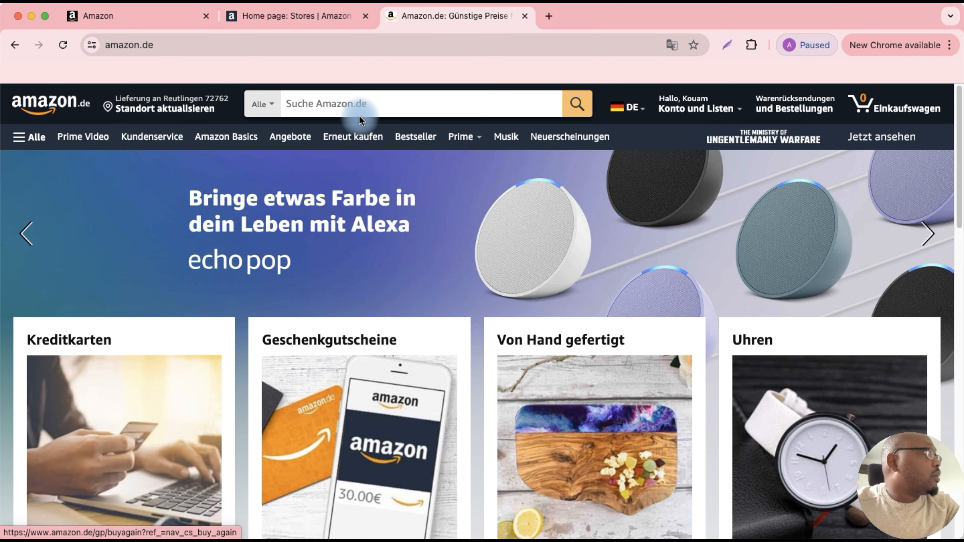
click(366, 109)
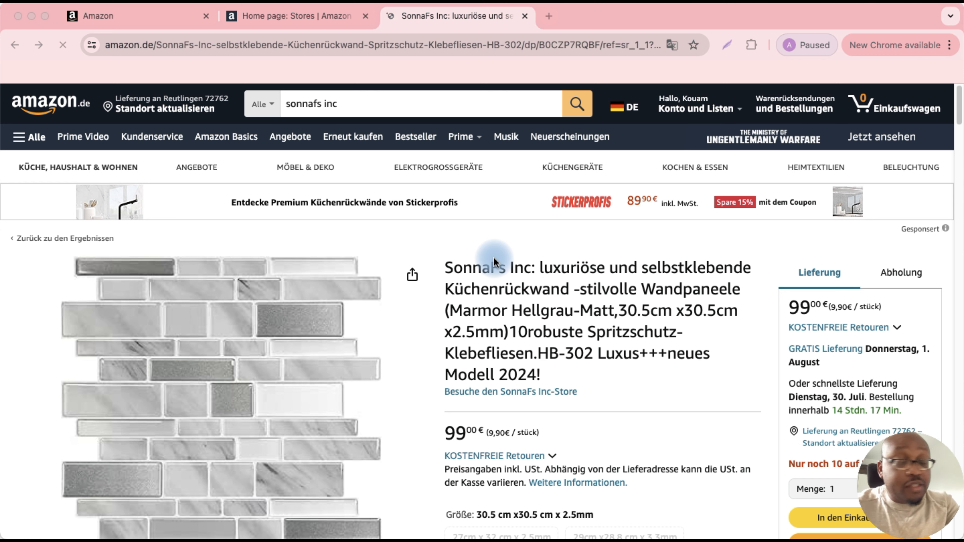
Examine the SonnaFs Inc kitchen backsplash listing, including its description, product information and the close-up photo with the 2-euro coin
scroll(256, 357, down, 10)
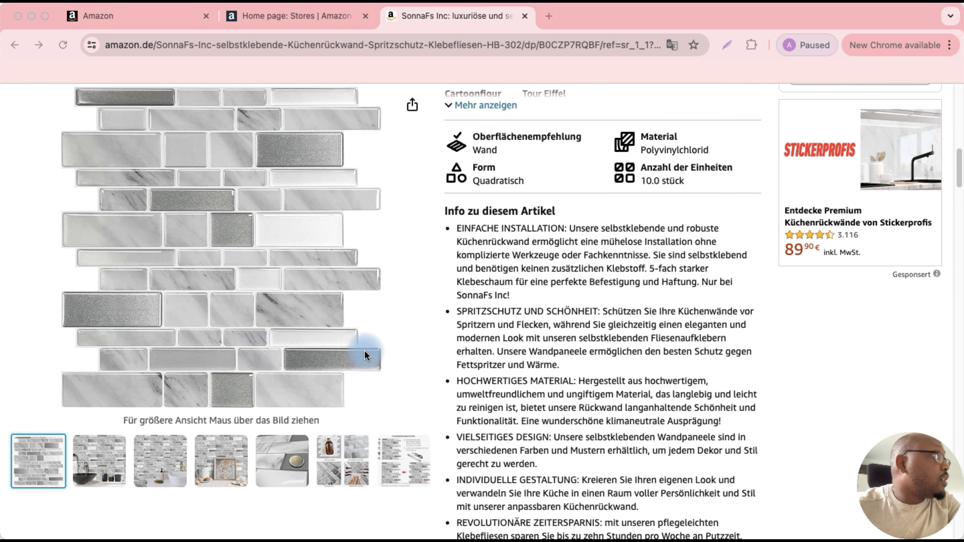
scroll(456, 369, down, 6)
scroll(541, 385, up, 1)
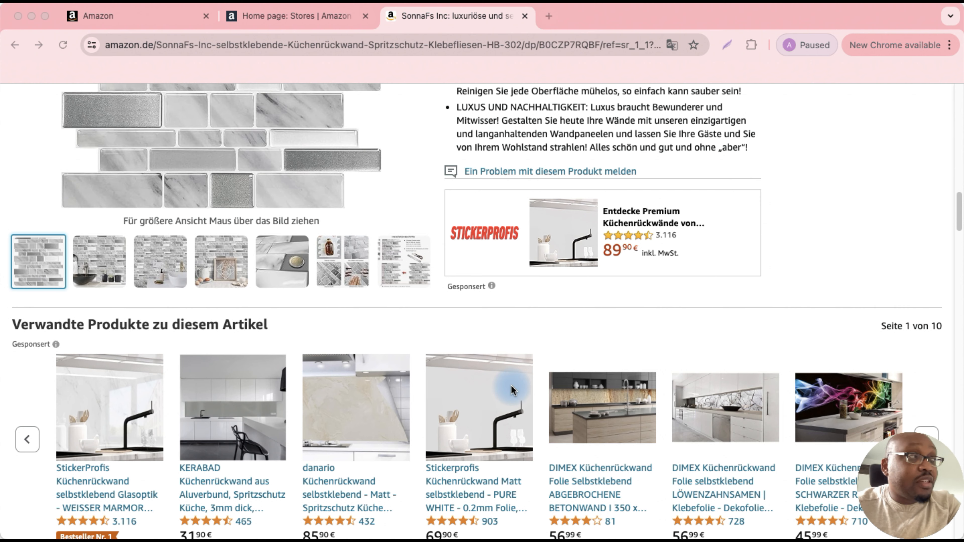
scroll(479, 392, down, 10)
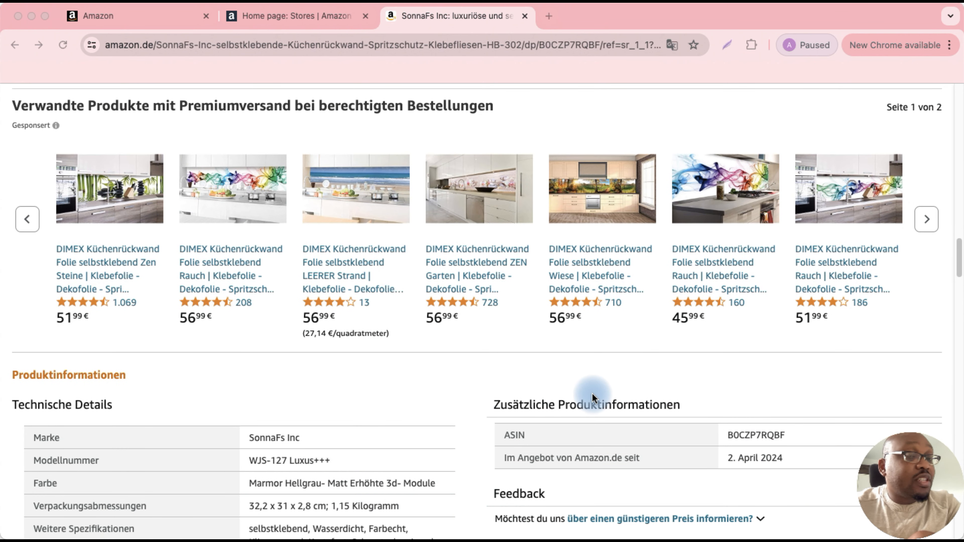
scroll(602, 398, down, 15)
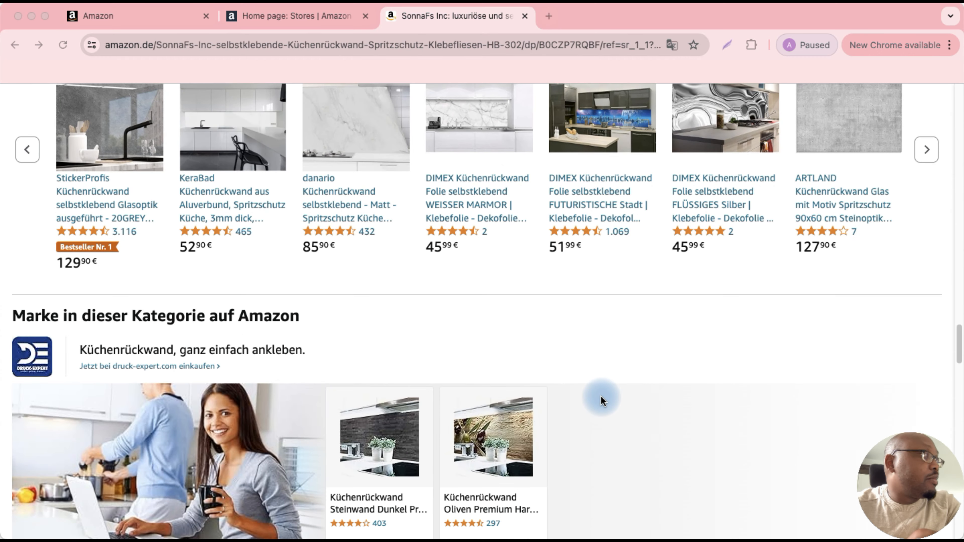
scroll(601, 395, down, 5)
scroll(600, 395, up, 20)
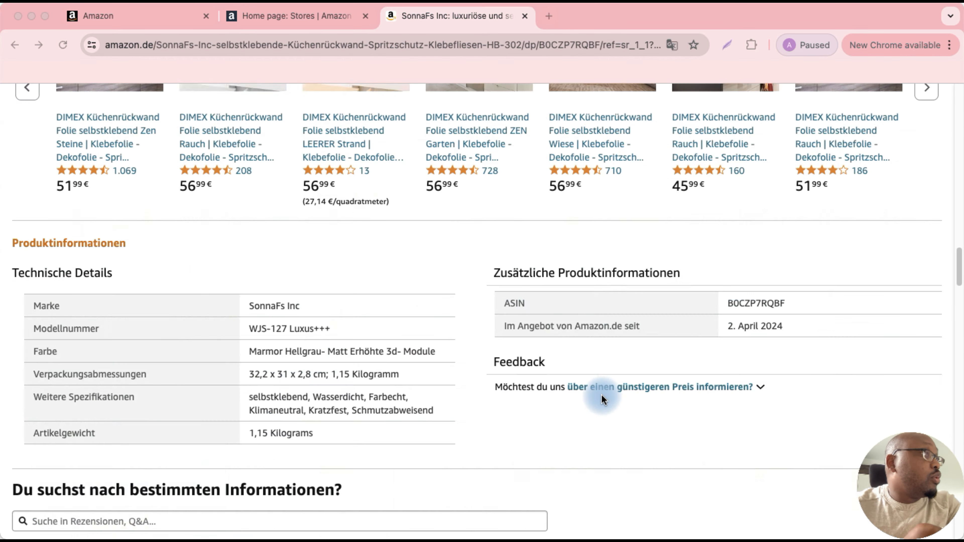
scroll(606, 397, up, 15)
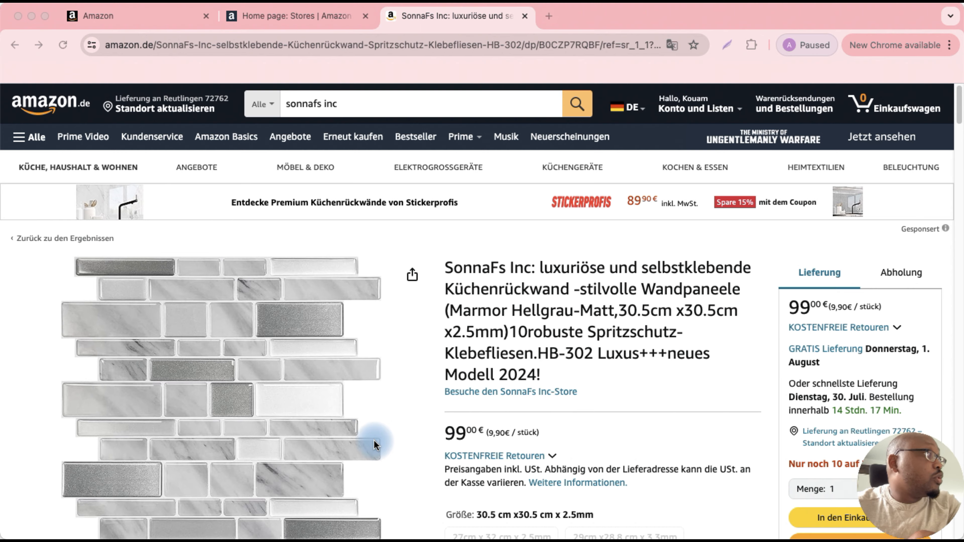
scroll(374, 440, down, 3)
click(325, 458)
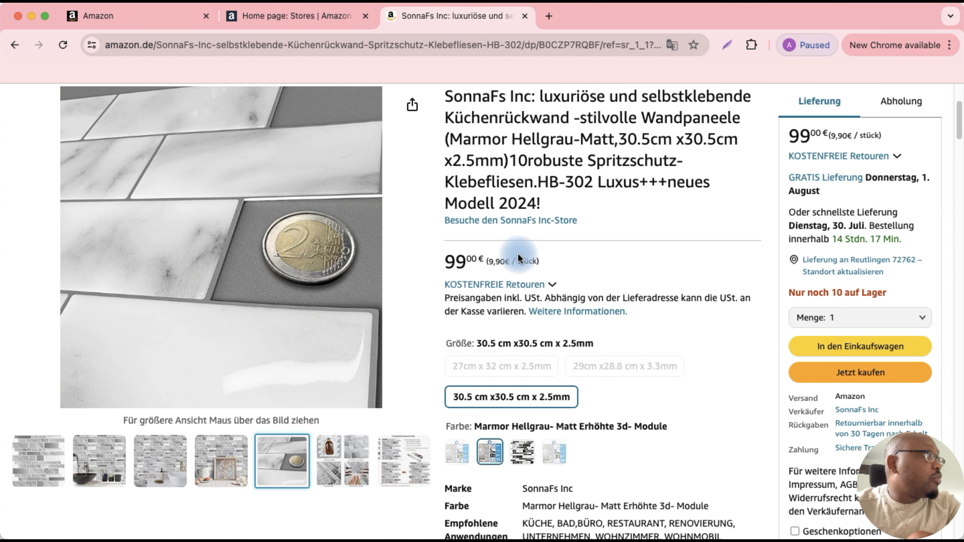
Open the SonnaFs Inc brand store from the product listing and look through its banner and image tiles
click(504, 226)
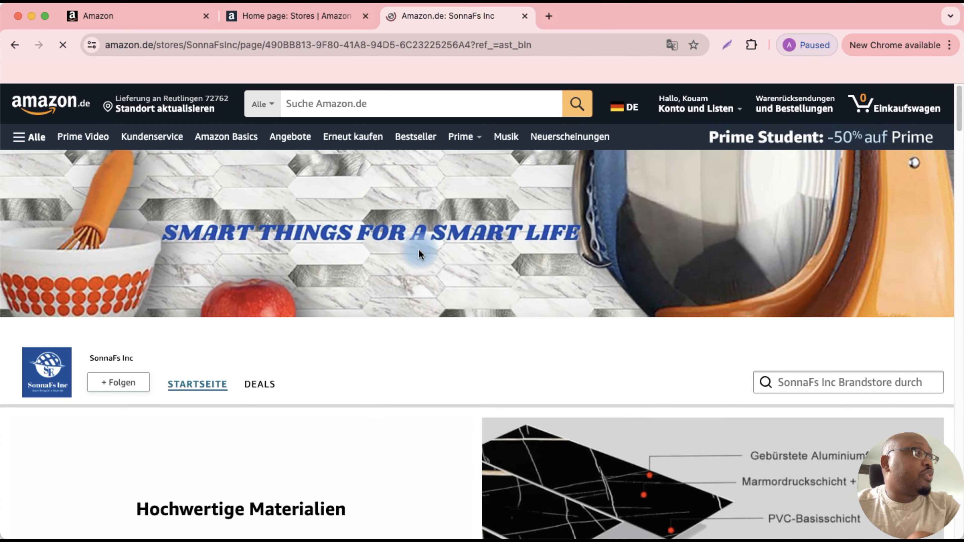
scroll(398, 456, down, 5)
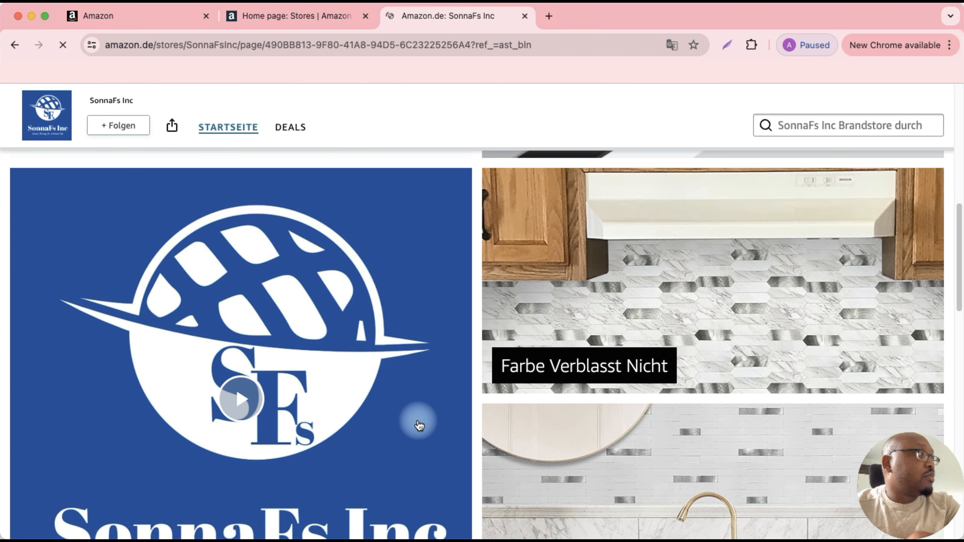
scroll(424, 416, up, 5)
scroll(424, 415, down, 5)
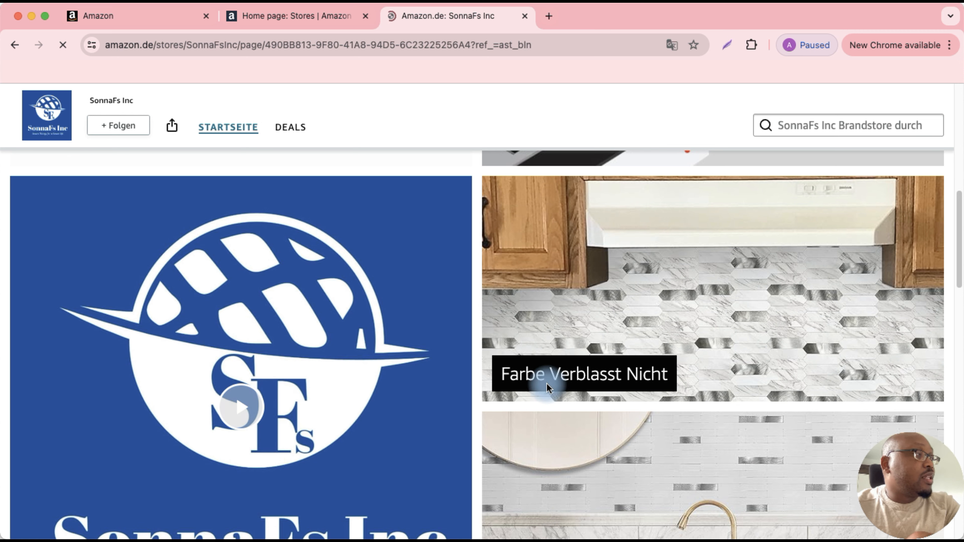
scroll(607, 432, down, 1)
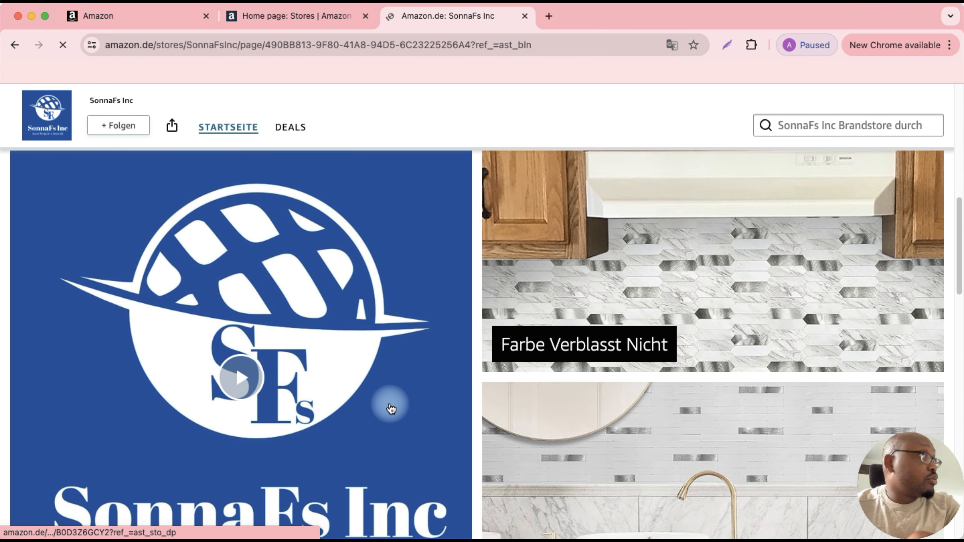
Play the brand store's video briefly, pause it, and review the surrounding home page sections
click(241, 380)
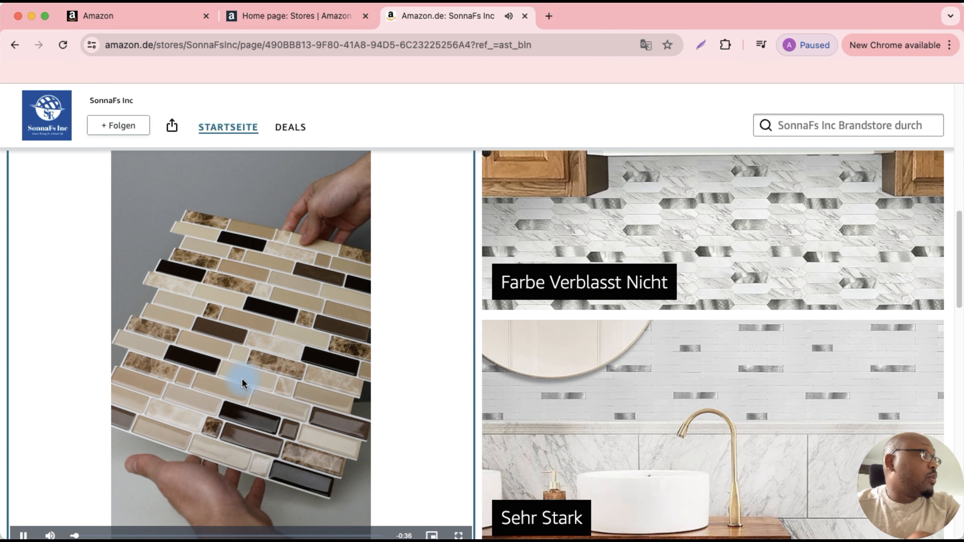
click(243, 382)
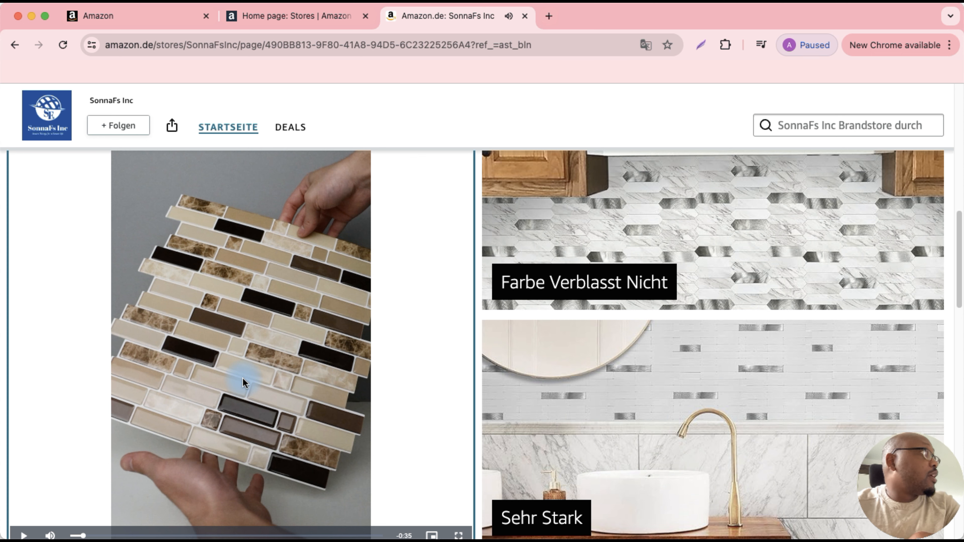
click(244, 383)
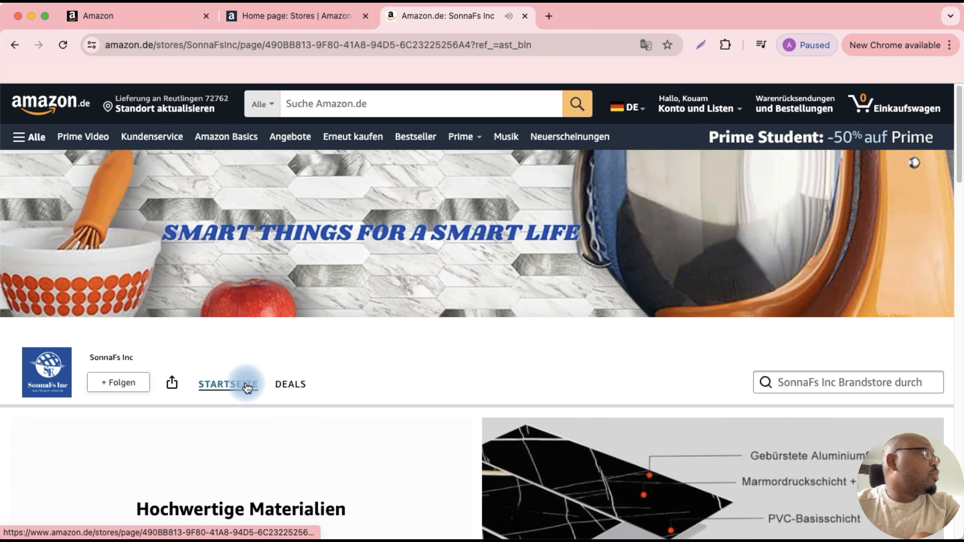
click(433, 382)
scroll(480, 397, down, 7)
click(479, 397)
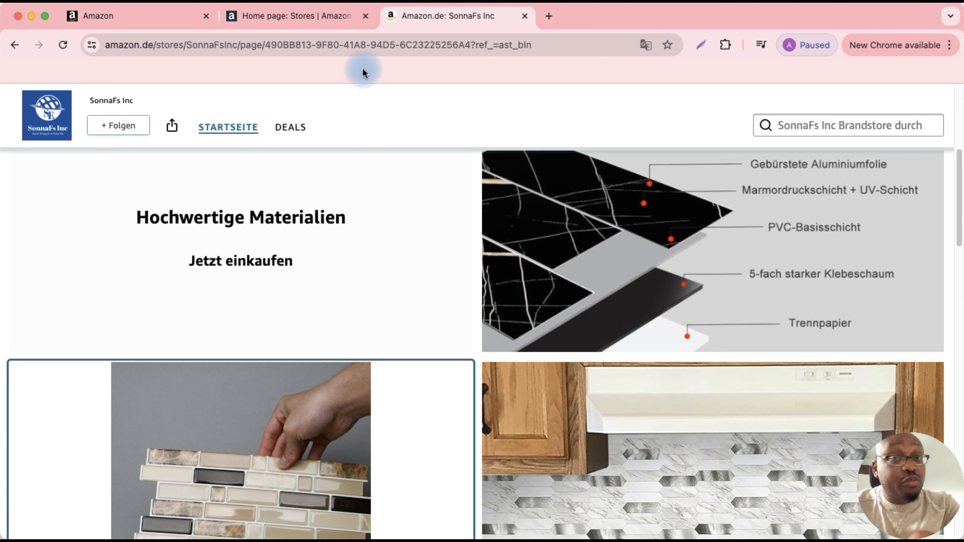
Return to the Amazon Ads Stores page, open the VivaChic store for editing, and dismiss the AI images notice
click(290, 17)
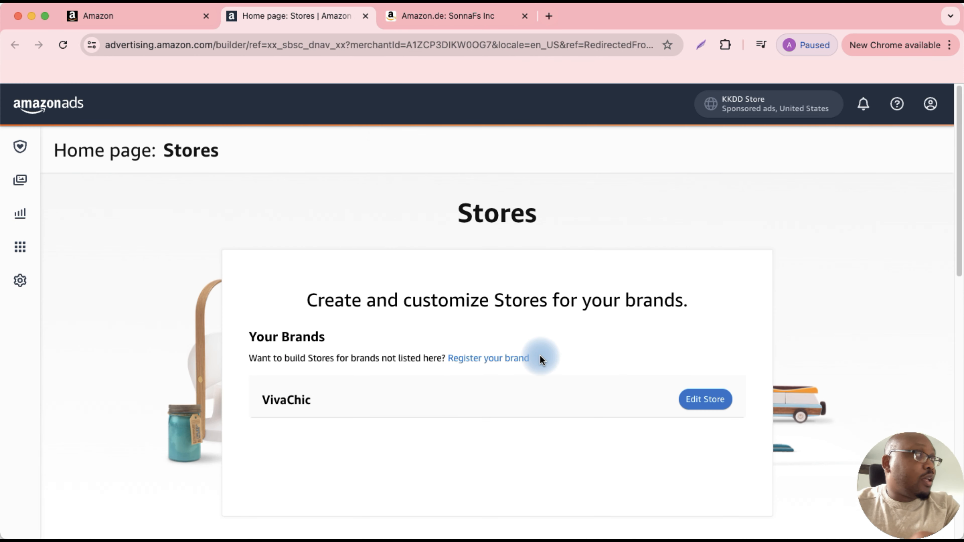
click(700, 408)
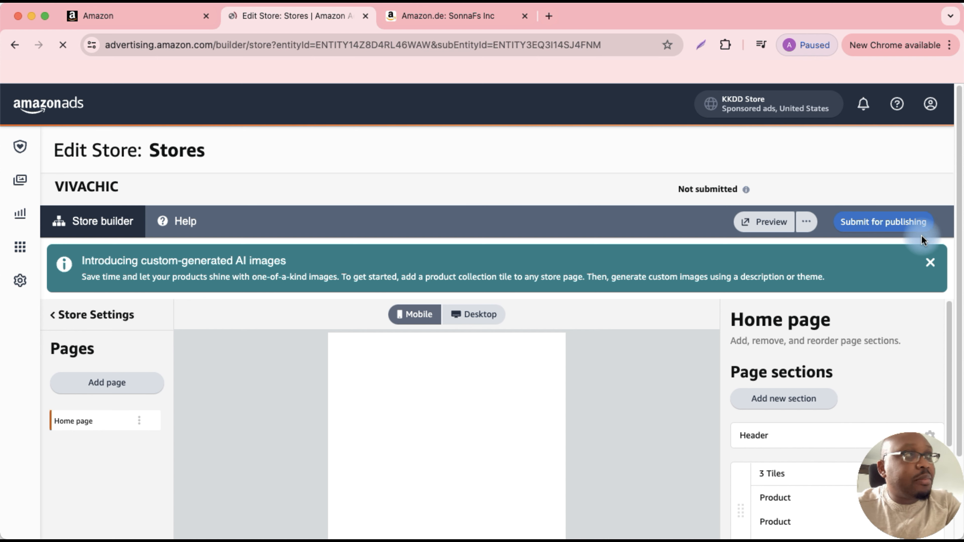
click(931, 264)
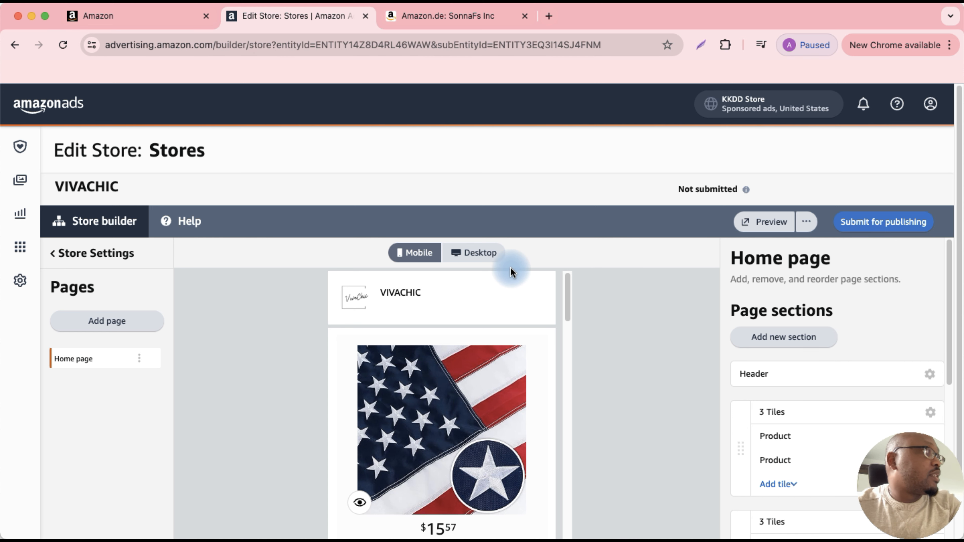
Switch the store builder's page preview from mobile to desktop view
click(403, 256)
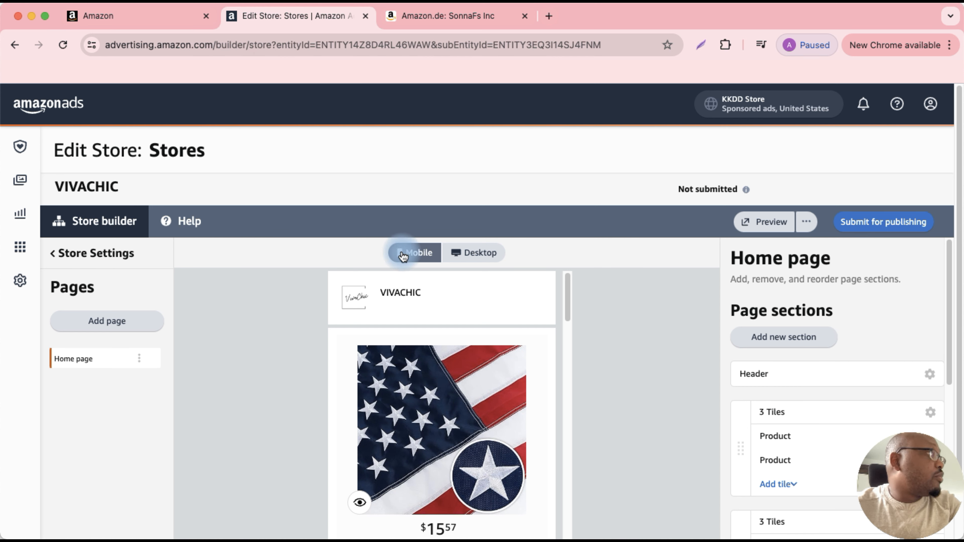
click(487, 254)
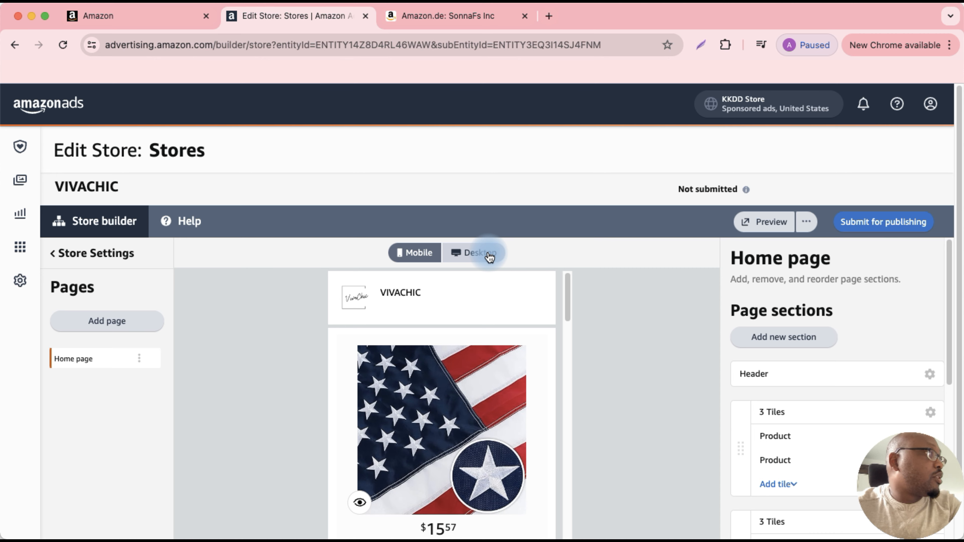
click(605, 290)
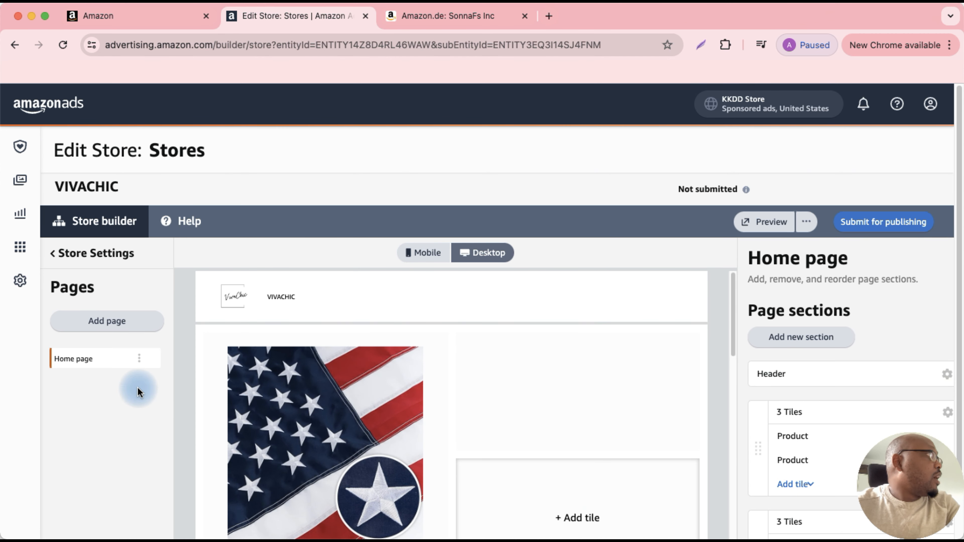
Review the Store Settings, keep the Standard product grid style, save, and return to the store's page list
click(60, 269)
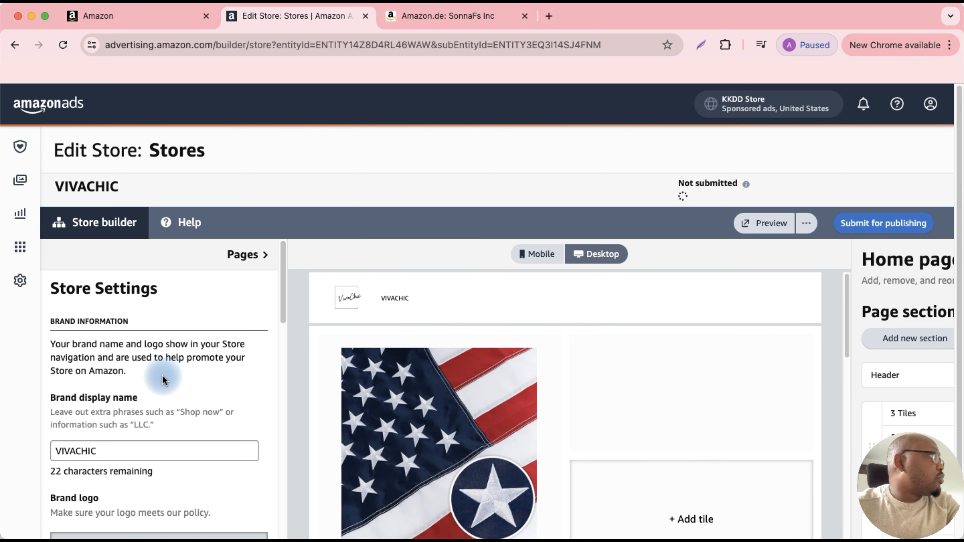
scroll(162, 380, down, 2)
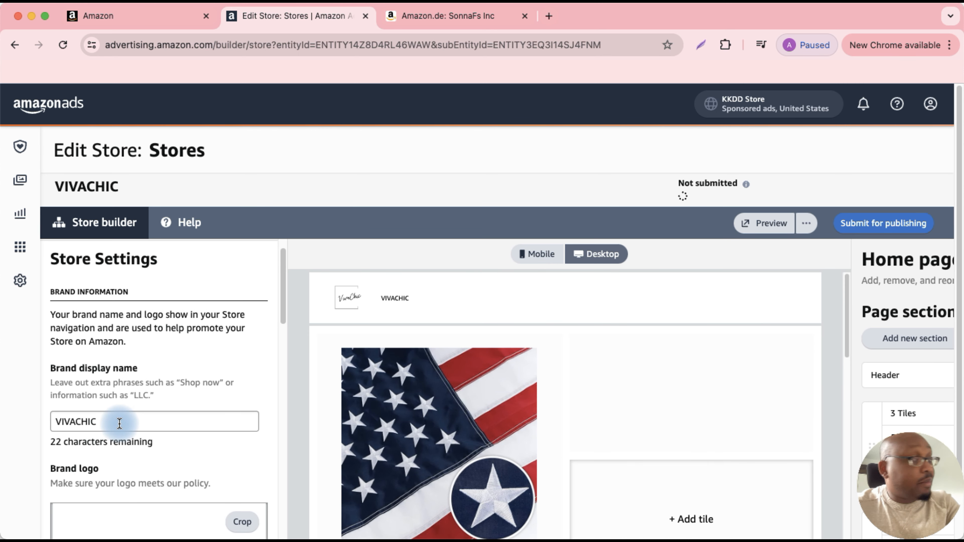
scroll(129, 424, down, 5)
scroll(102, 362, down, 15)
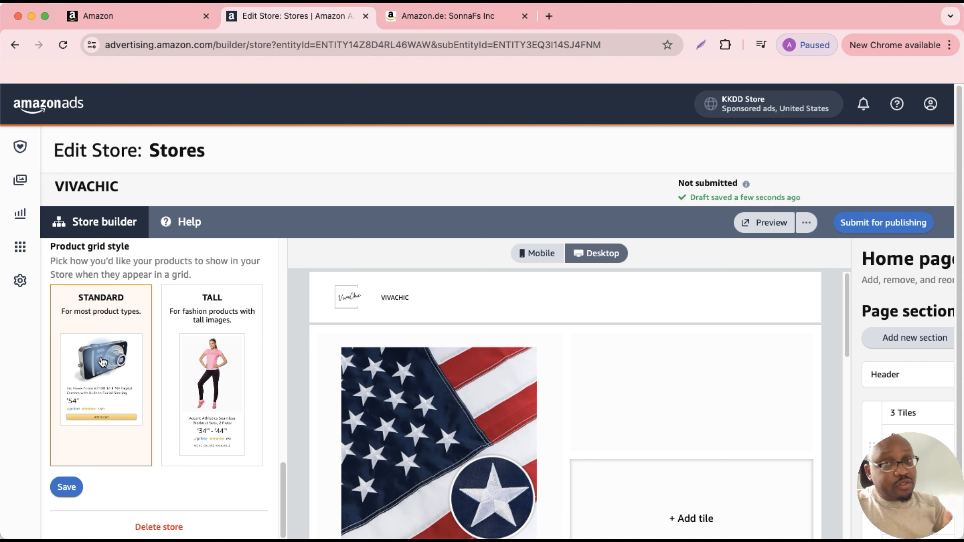
click(82, 464)
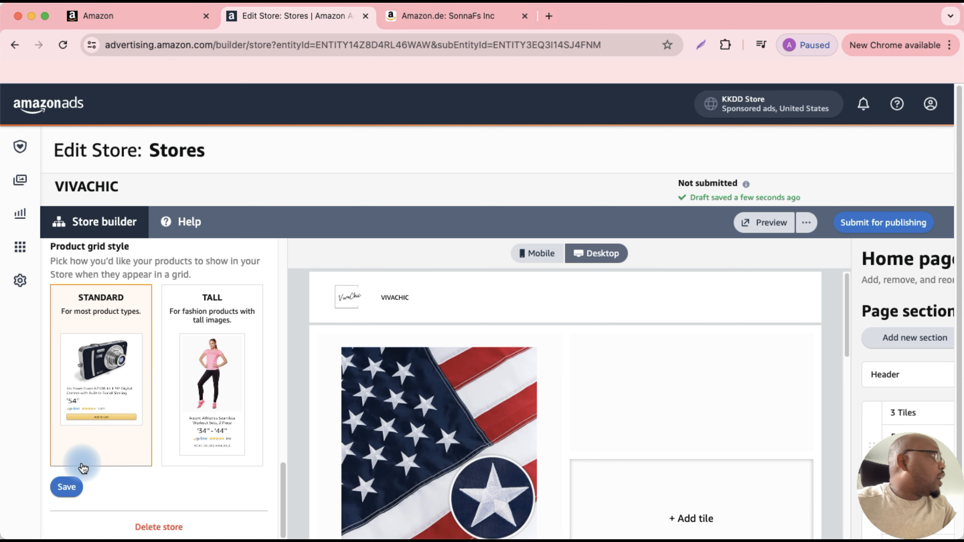
click(69, 487)
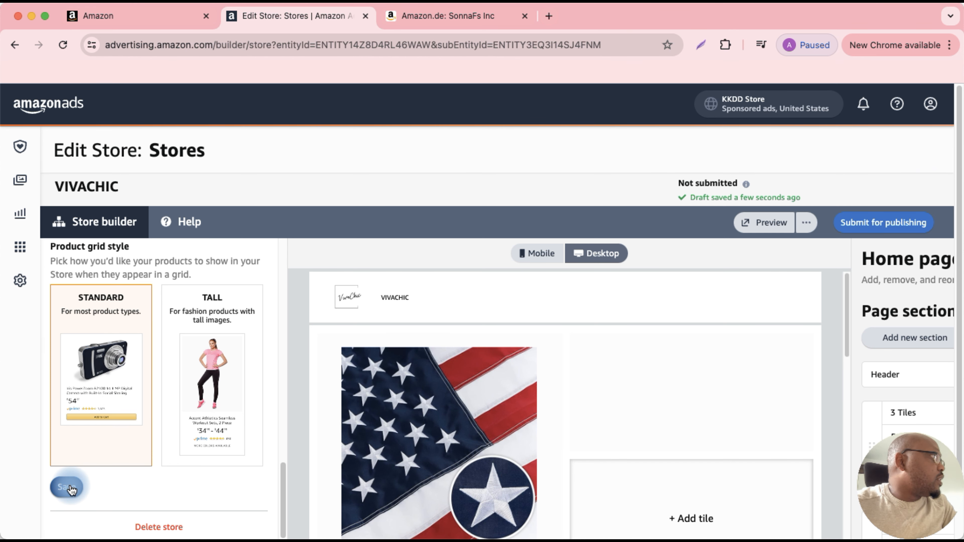
click(138, 354)
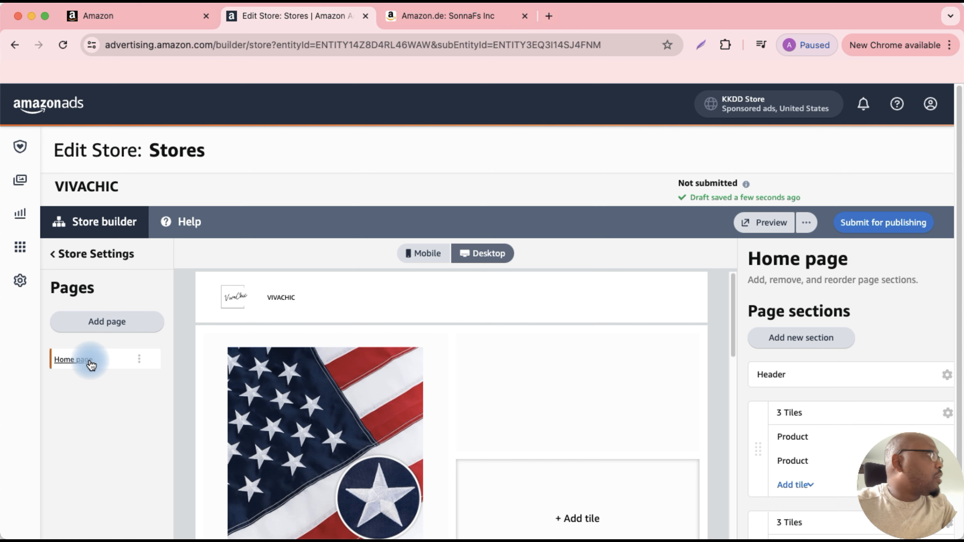
Create a new store page named "About Us", reusing the page name as its meta description
scroll(380, 435, down, 3)
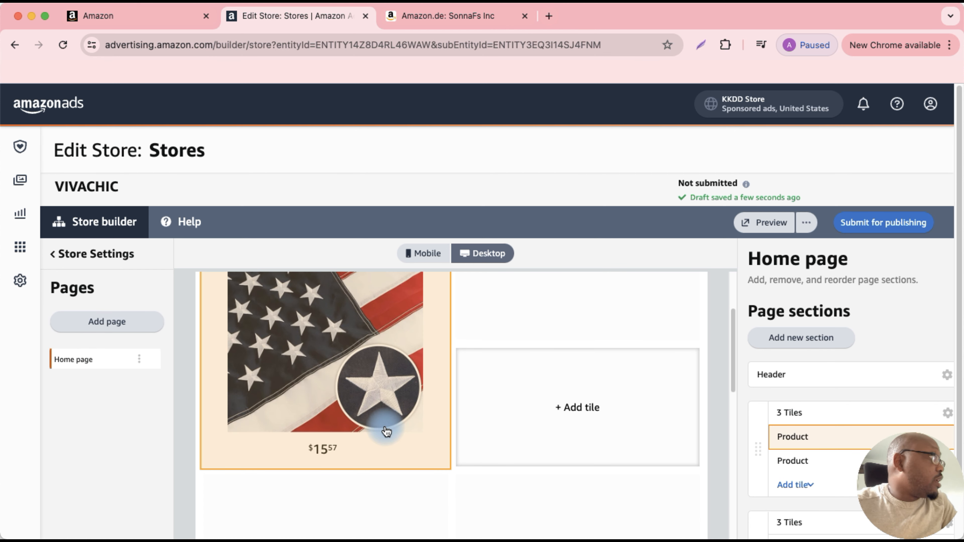
scroll(351, 427, up, 1)
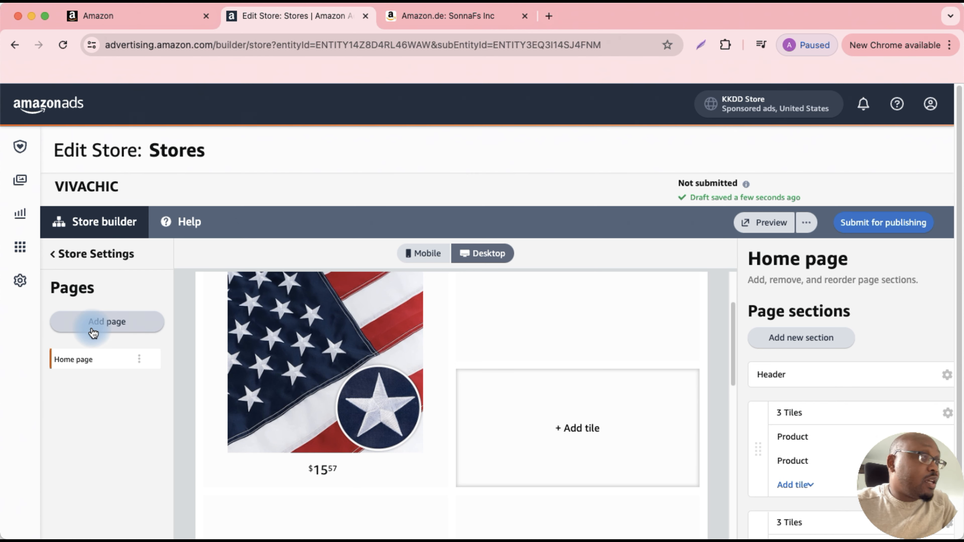
click(93, 333)
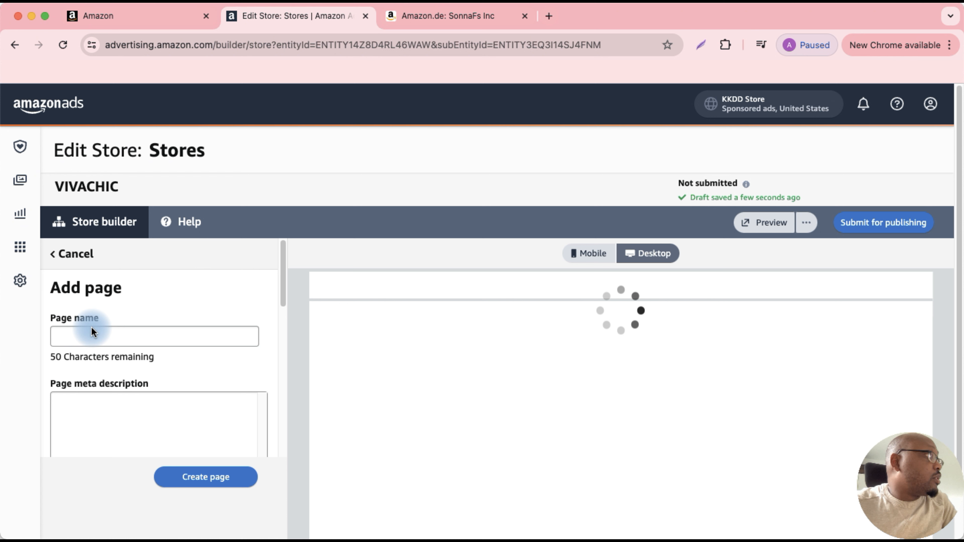
click(142, 328)
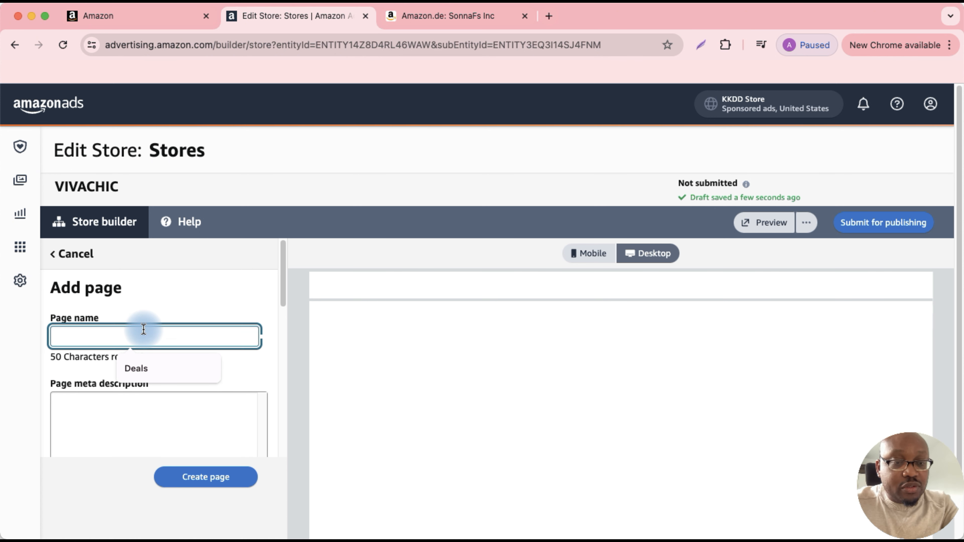
text(Abo)
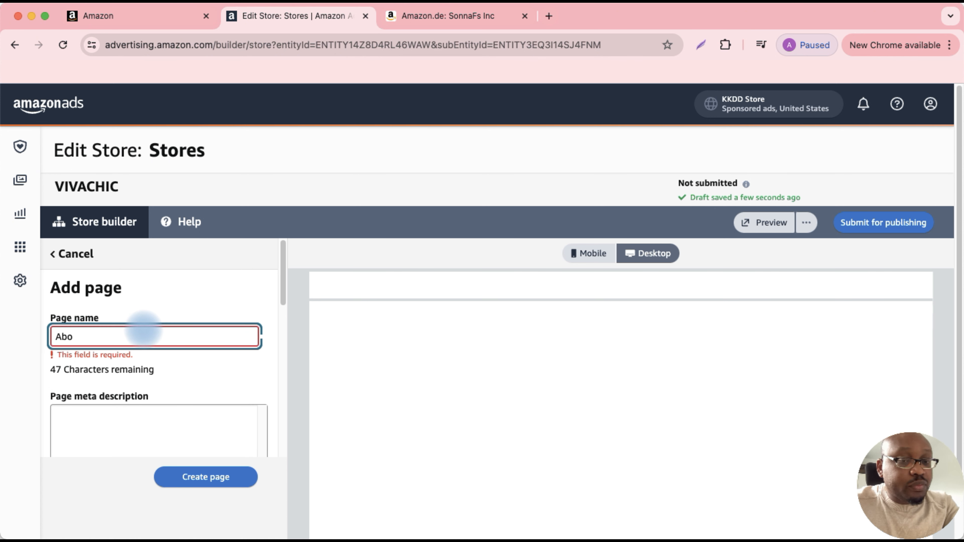
text(ut Us)
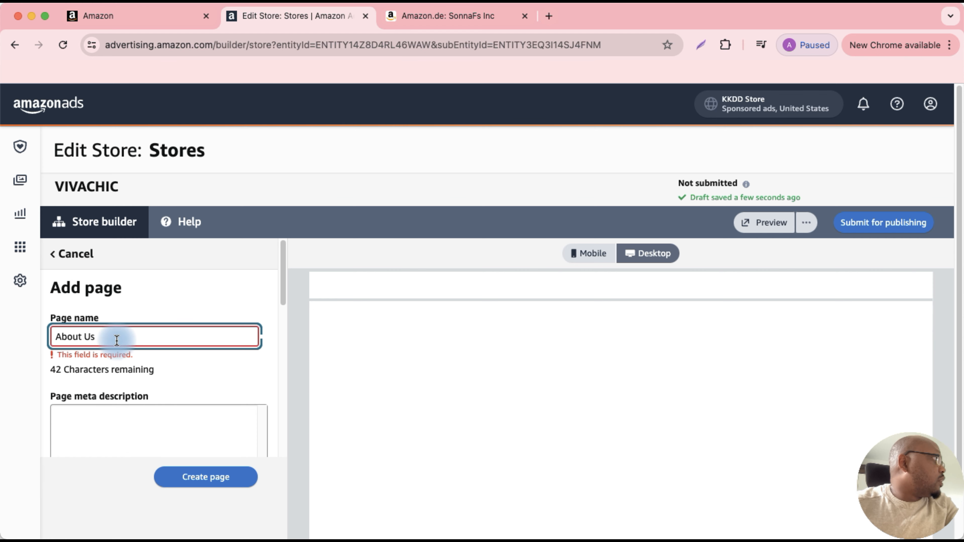
drag(117, 336, 35, 330)
key(super+c)
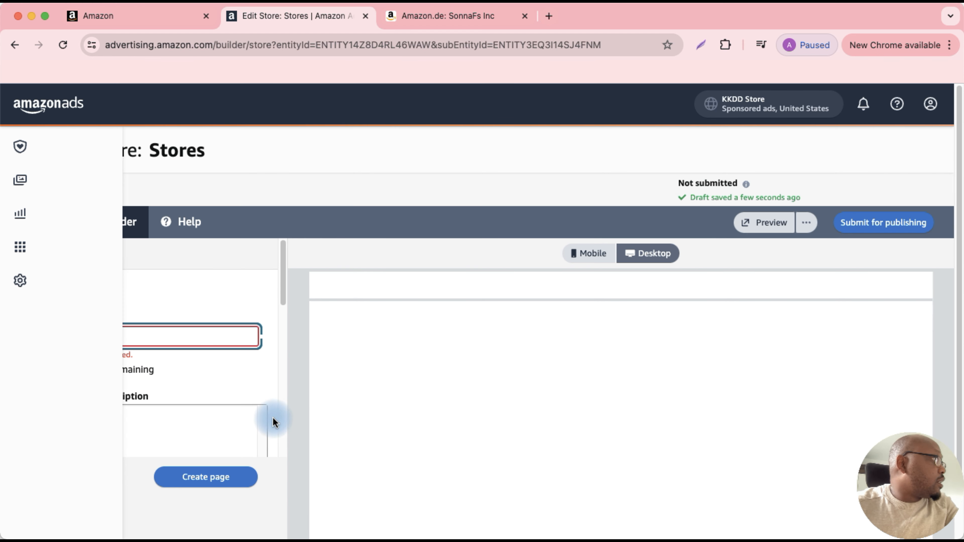
click(172, 418)
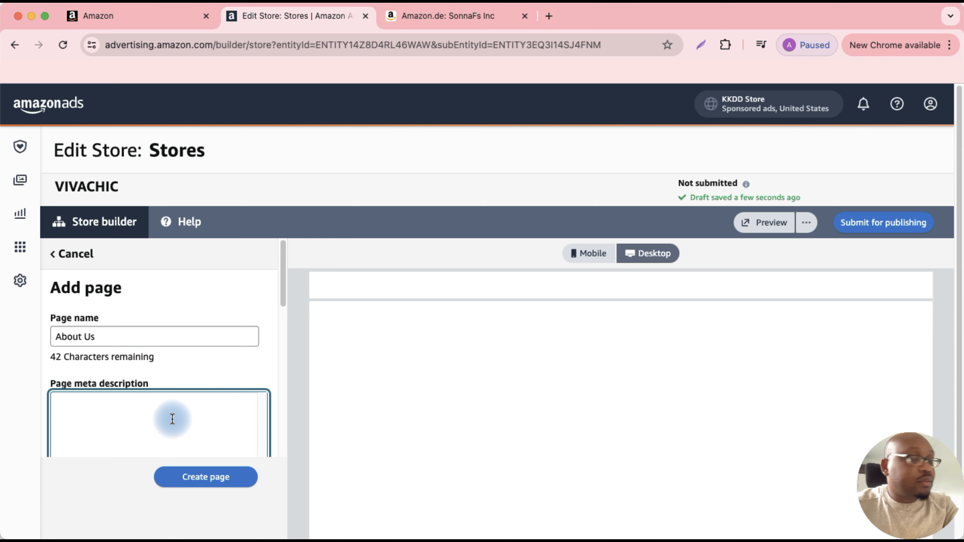
key(super+v)
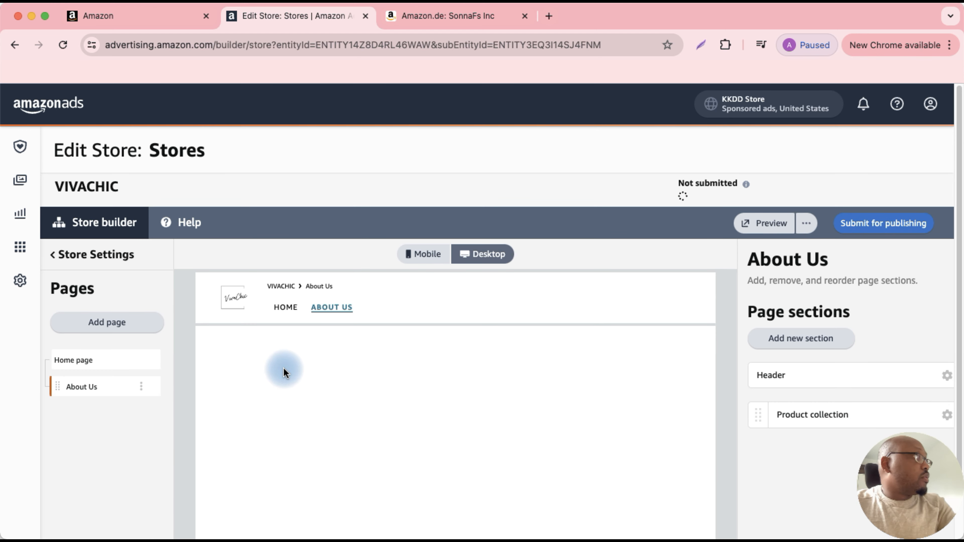
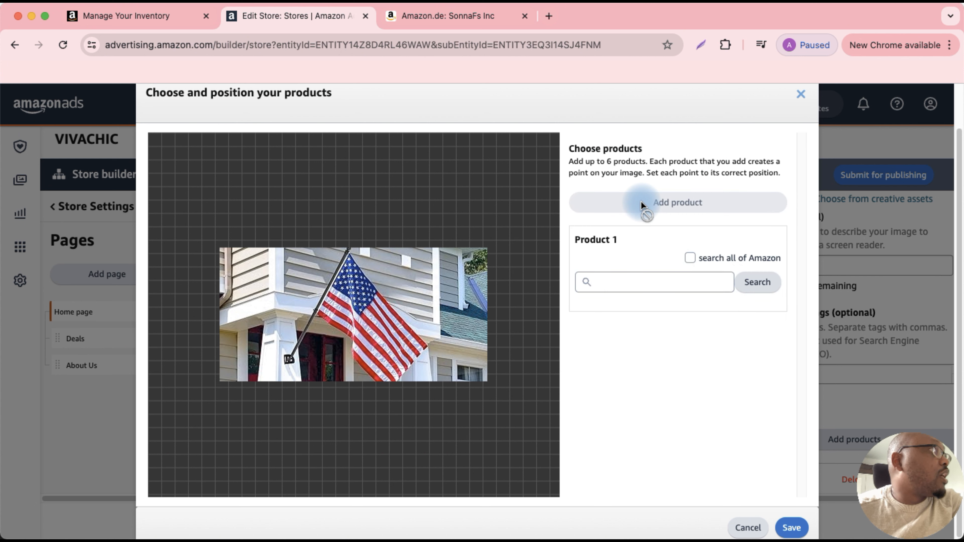
Tag the porch flag shoppable image with product B0D5B4D5HX, keep the point at the image's centre, and save
click(647, 282)
text(B0D5B4D5HX)
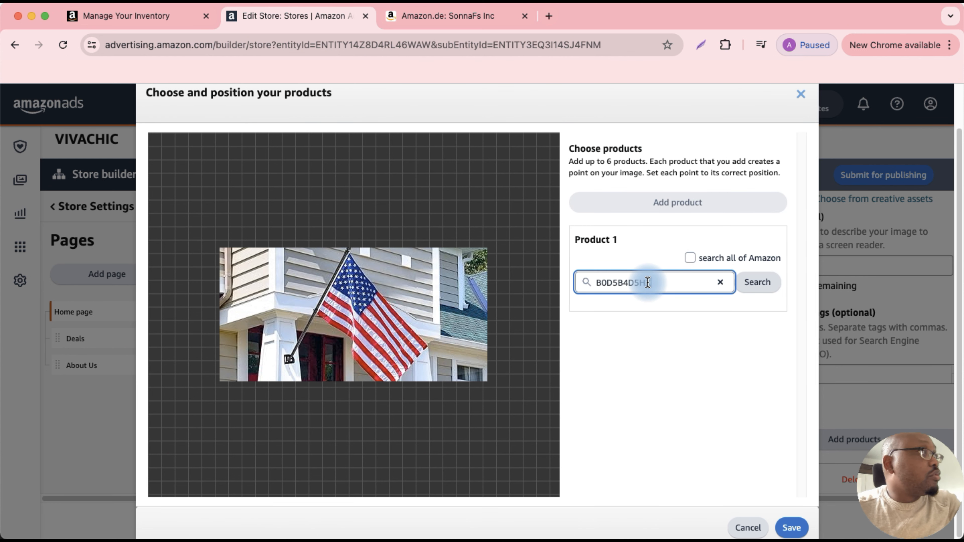
click(754, 282)
click(759, 345)
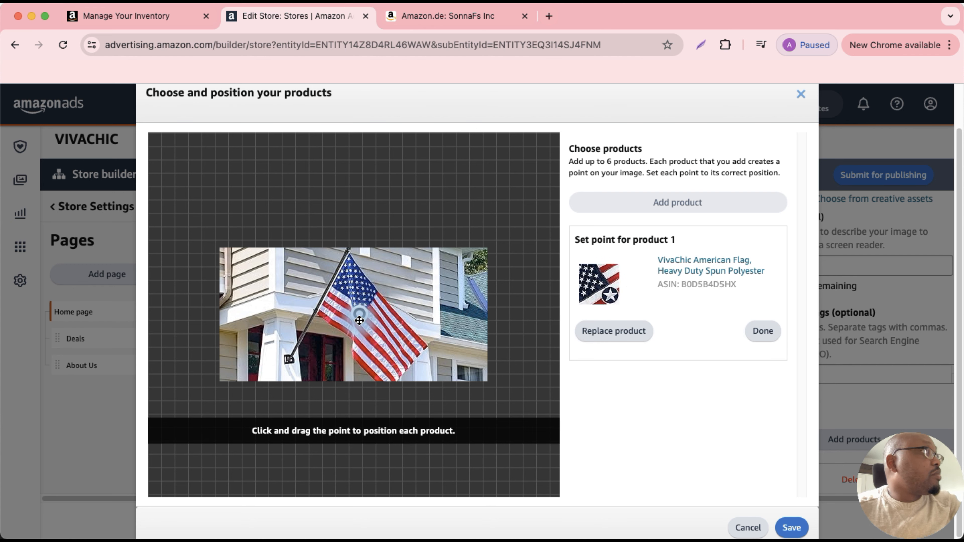
click(763, 334)
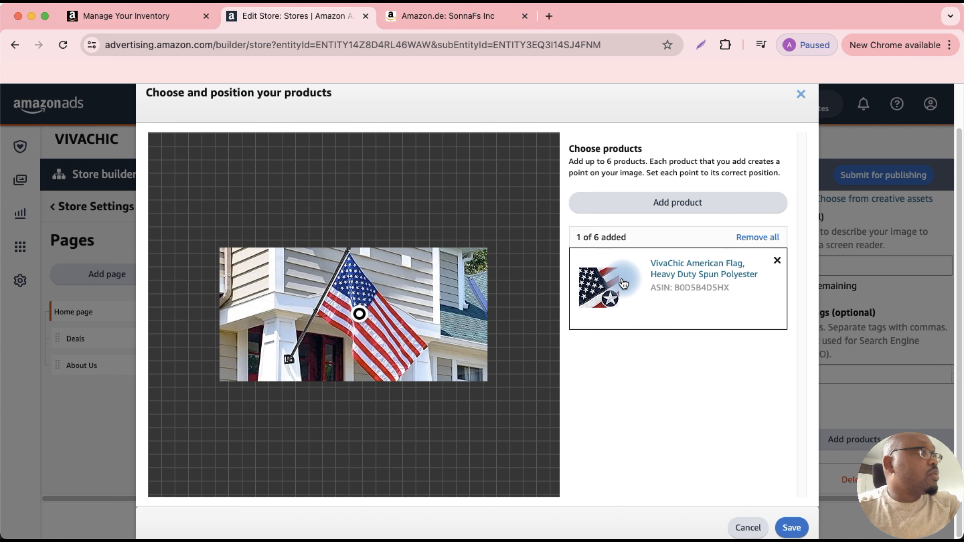
click(792, 528)
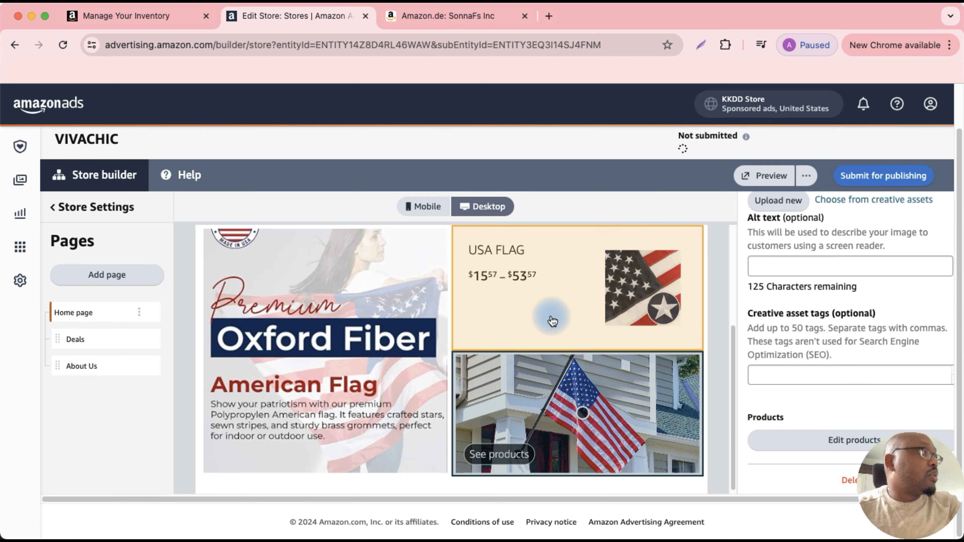
Change the Home page product tile's title to "Flawless American flag" and finish editing the tile
click(517, 250)
click(801, 392)
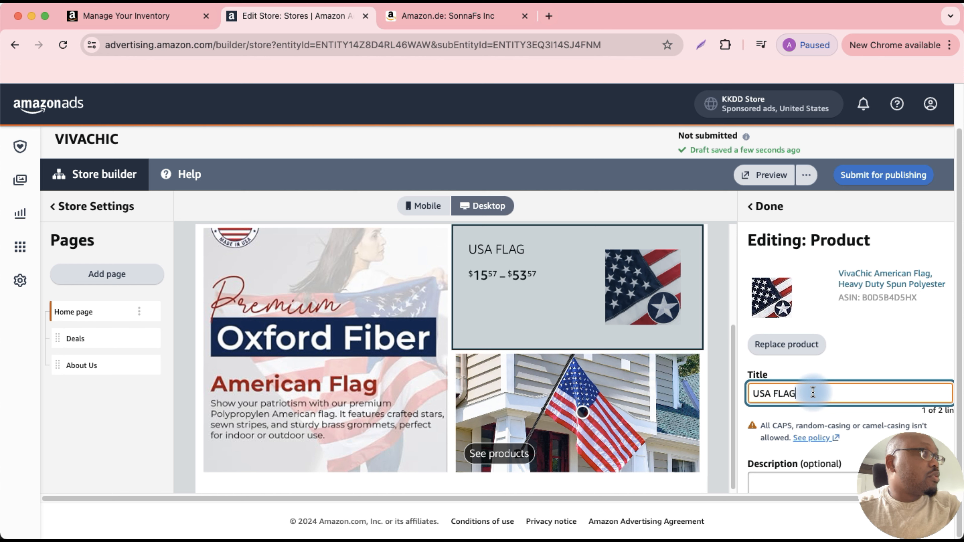
drag(803, 391, 751, 393)
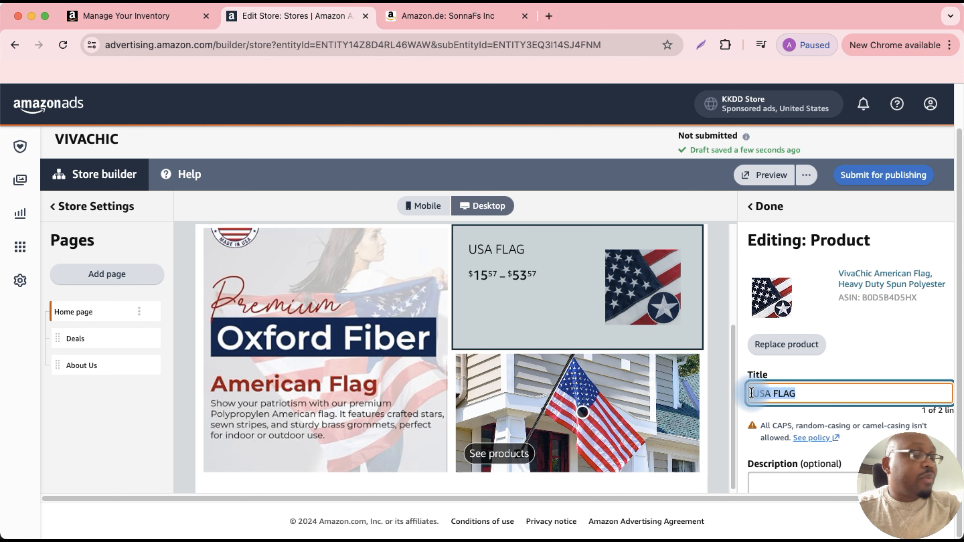
text(f)
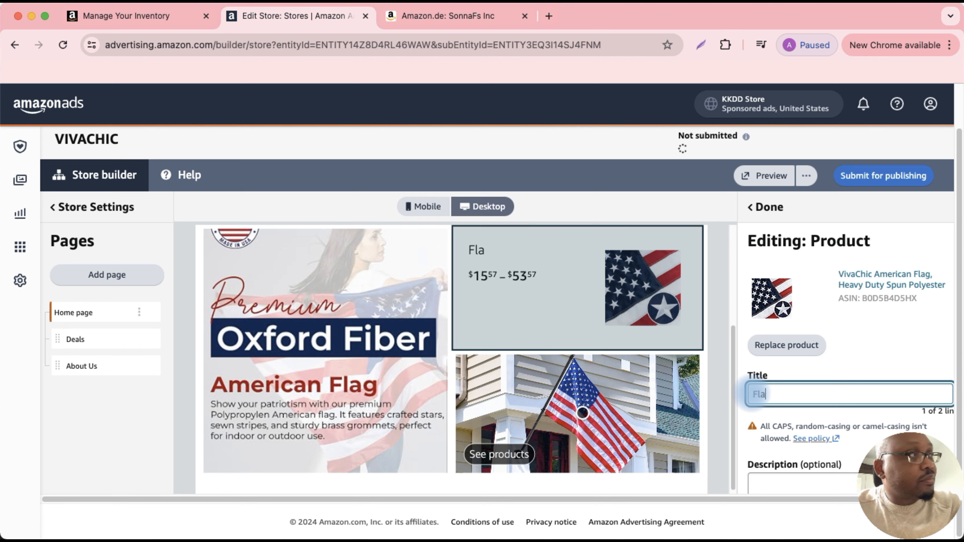
text(lawless Ame)
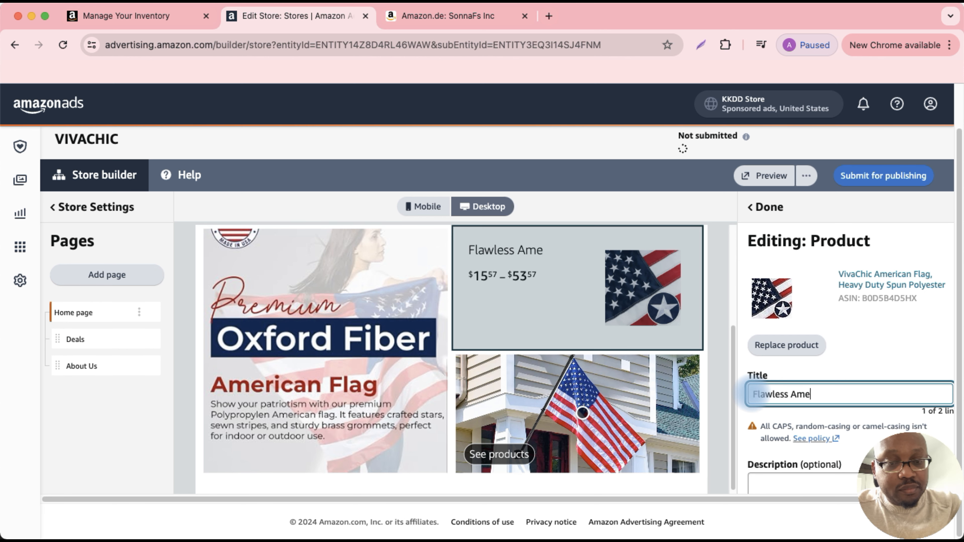
text(rican fla)
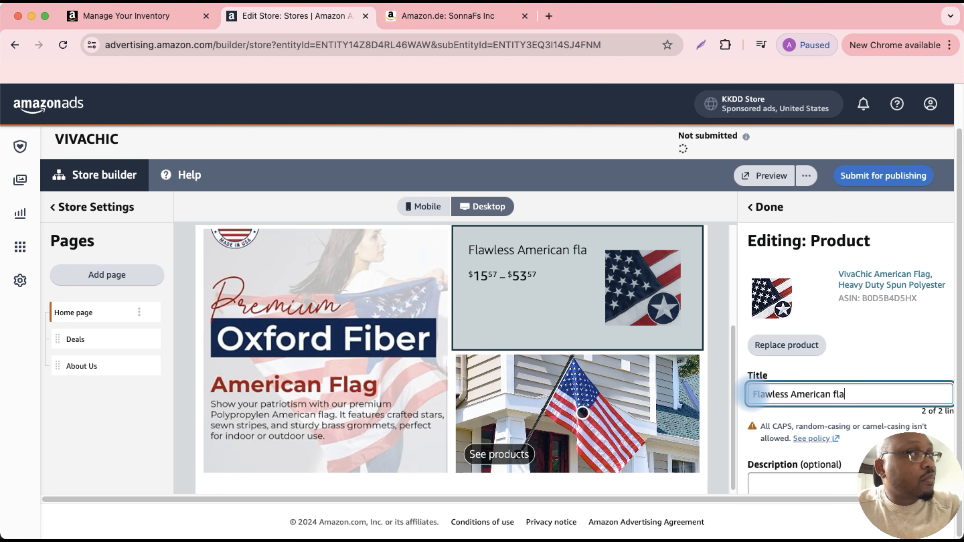
text(g)
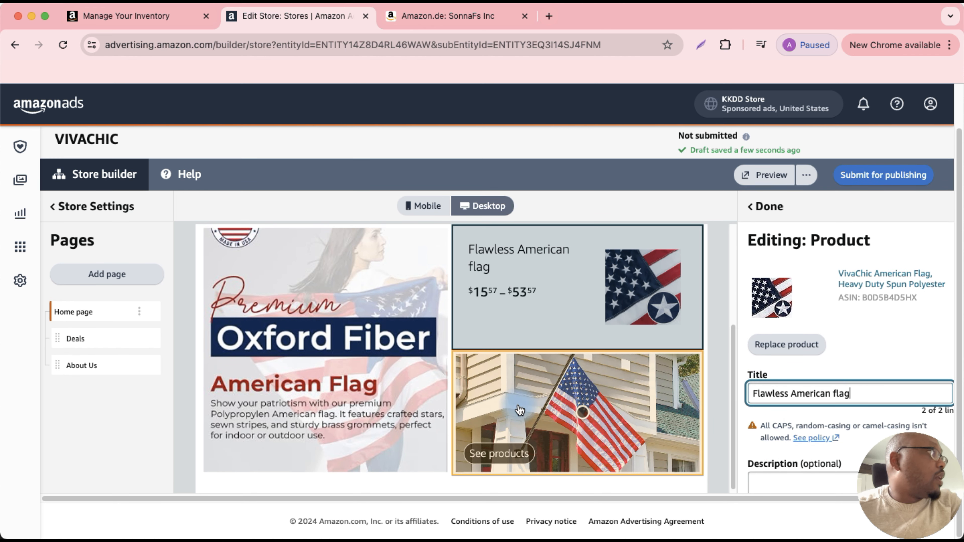
scroll(592, 421, down, 1)
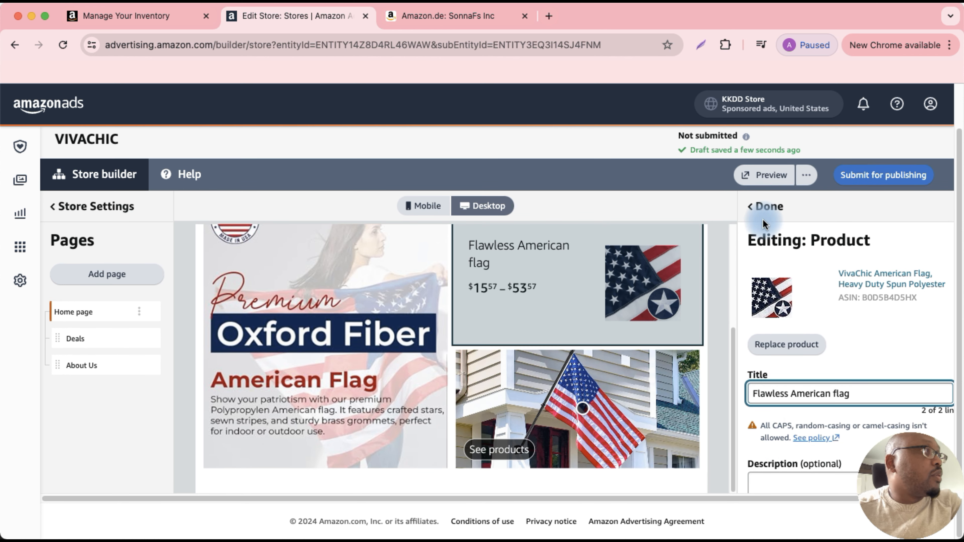
click(759, 207)
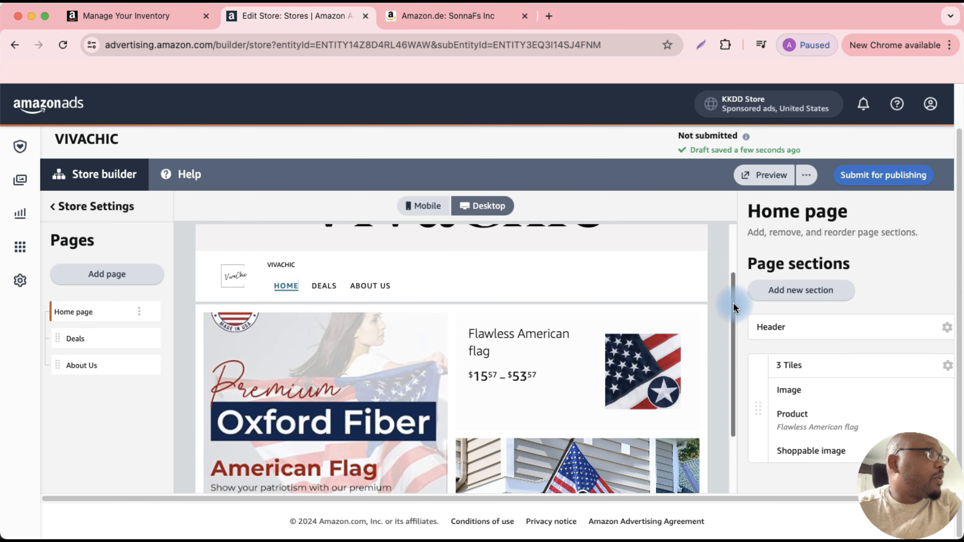
Add a text section to the Home page reading "Proudly Display Your Patriotism"
click(786, 295)
scroll(850, 342, down, 6)
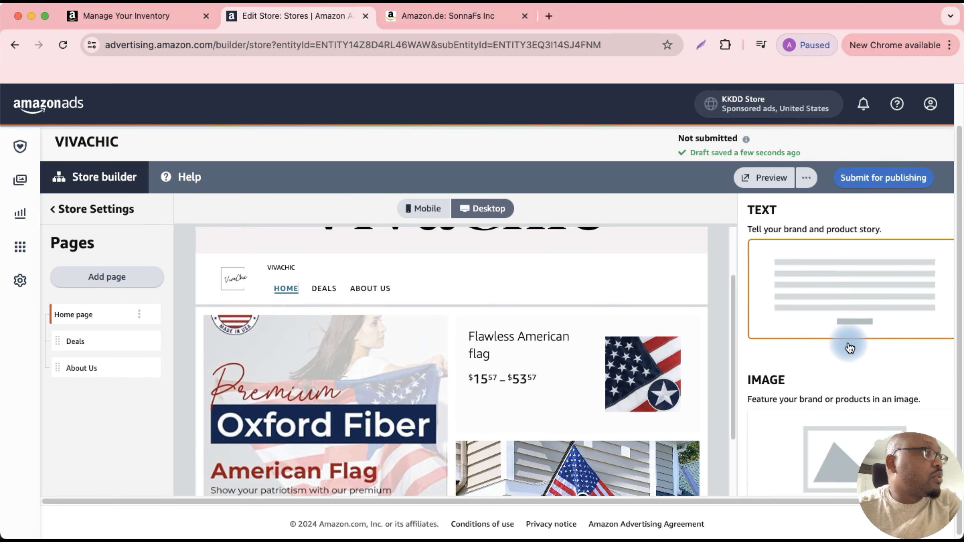
click(826, 249)
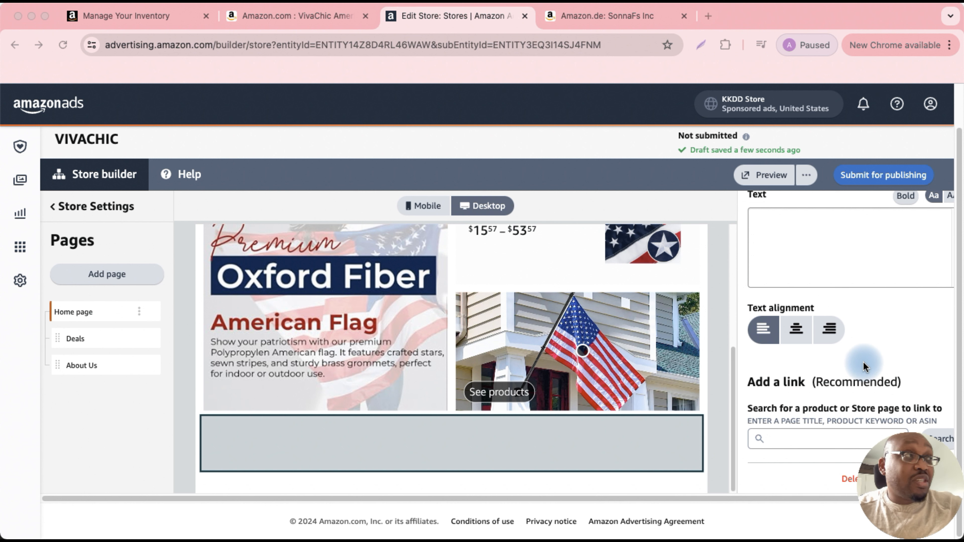
scroll(831, 383, up, 2)
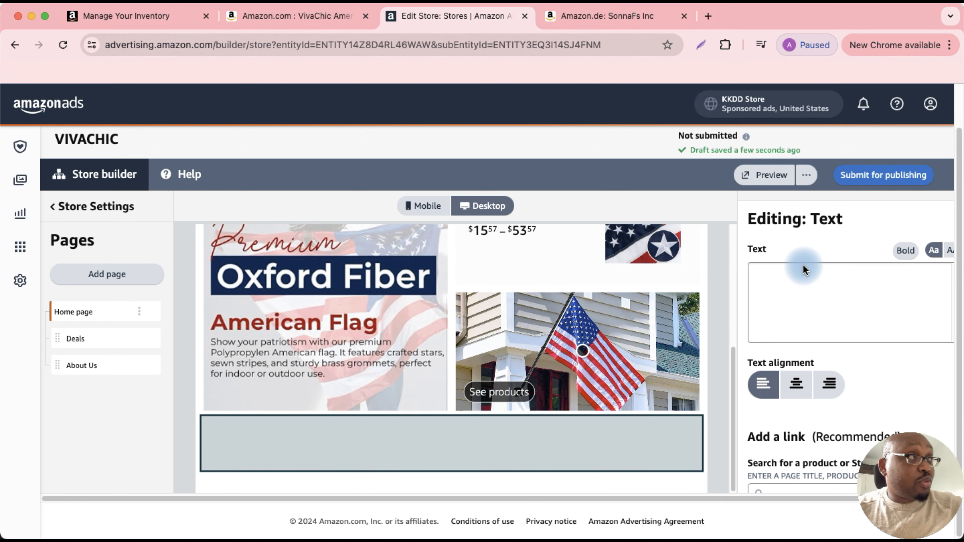
click(793, 276)
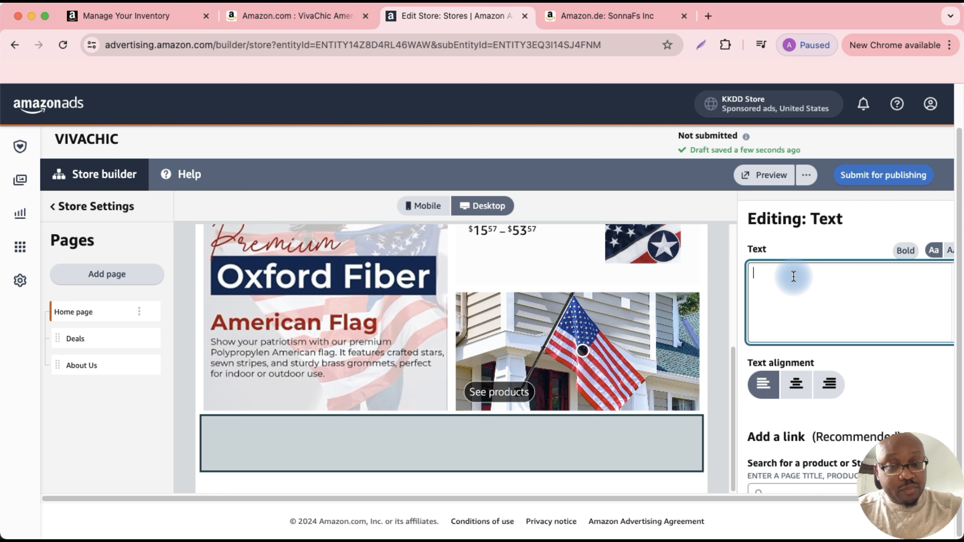
text(Proudly Display Your Patriotism)
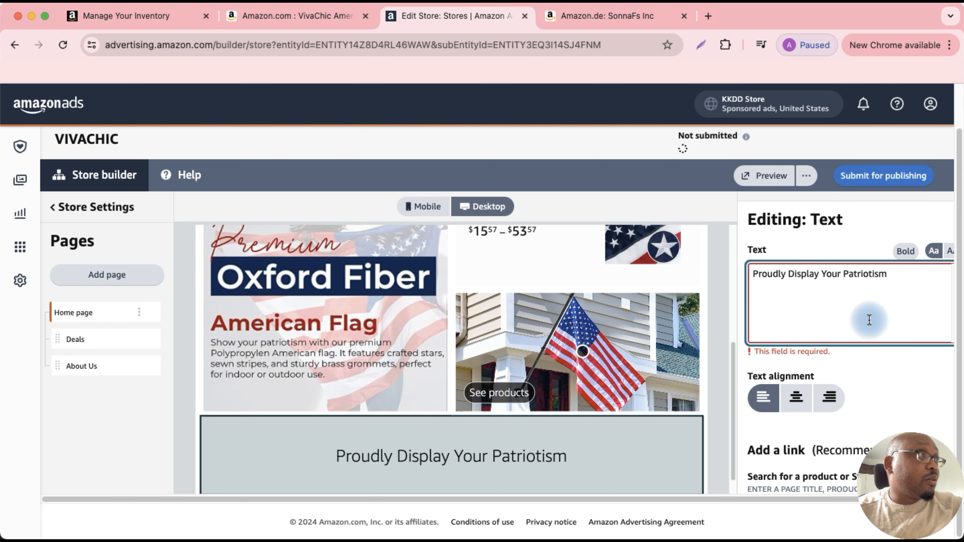
Make the new text section's heading bold, check it on the page, and finish editing the section
click(911, 250)
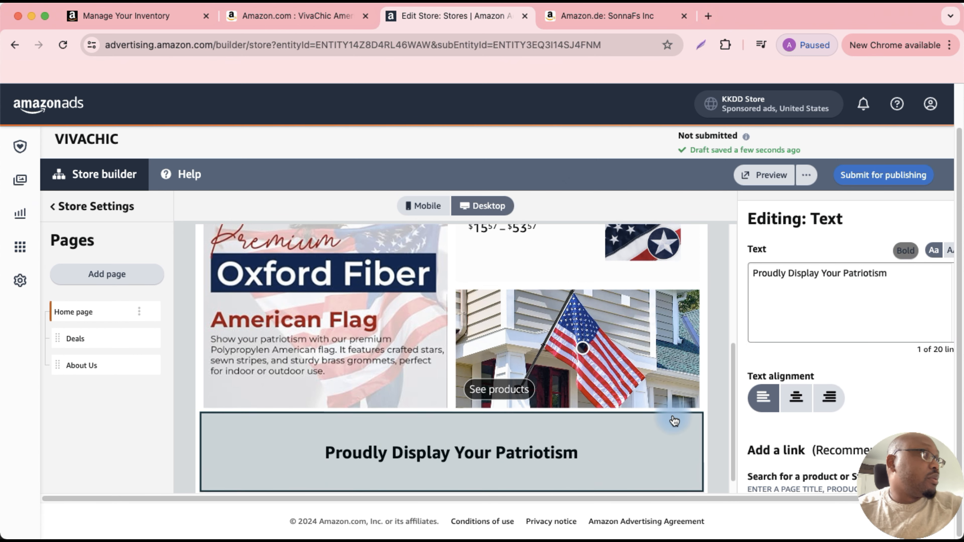
scroll(673, 420, down, 1)
scroll(795, 410, down, 3)
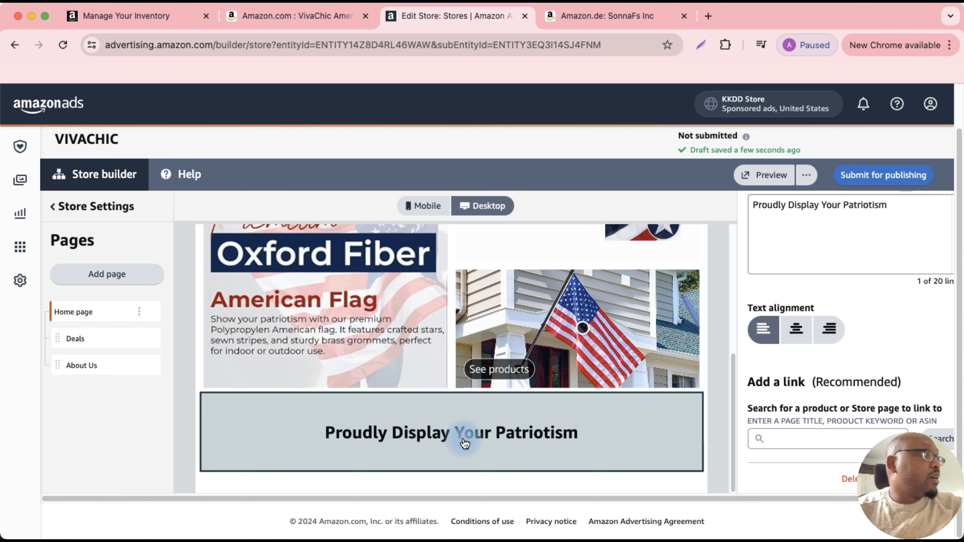
scroll(768, 213, up, 3)
click(758, 207)
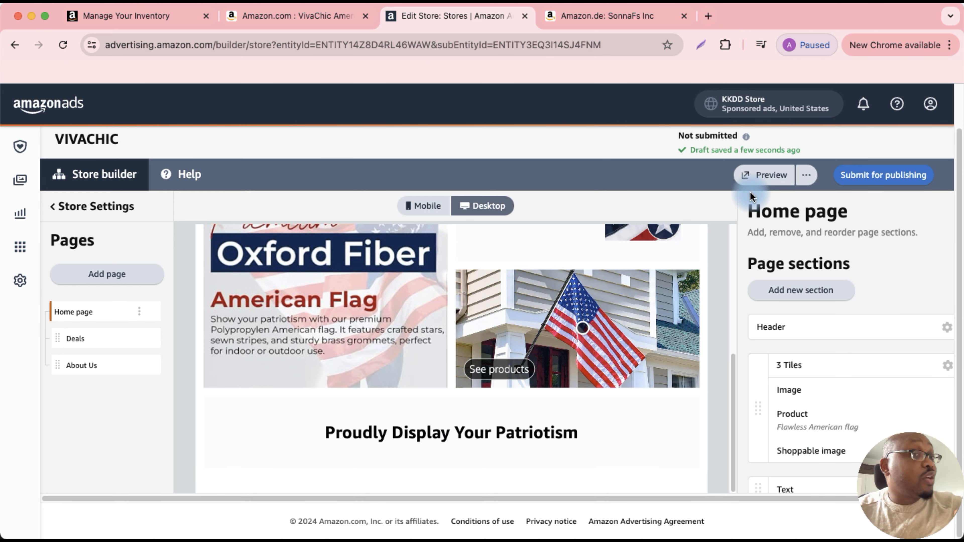
Preview the VivaChic store, review the Home page from banner to lower sections, and close the preview
click(754, 177)
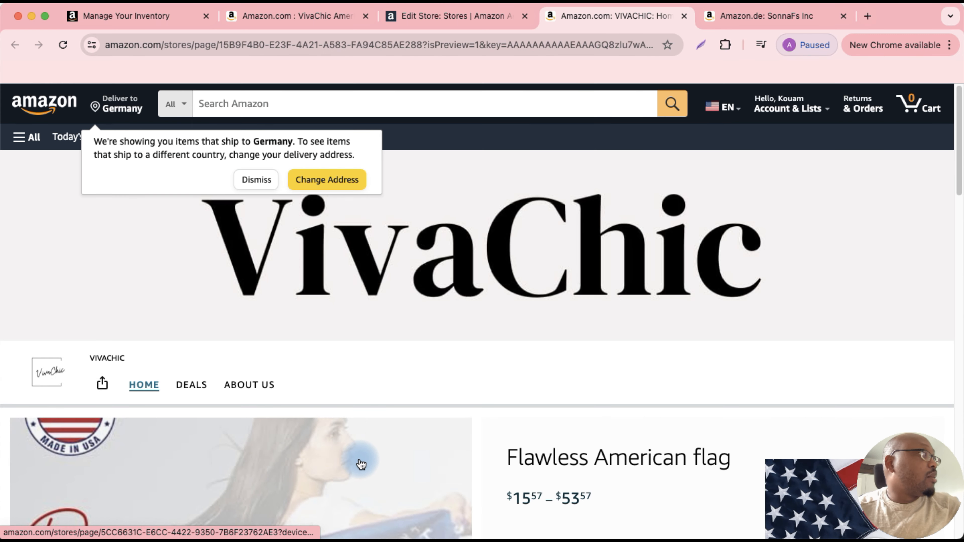
scroll(420, 420, down, 8)
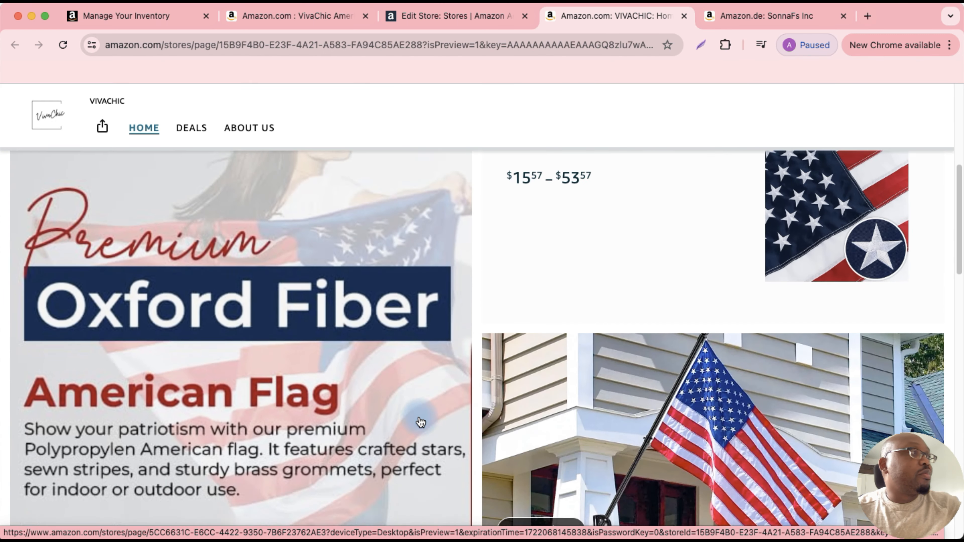
scroll(420, 417, down, 6)
scroll(420, 417, up, 15)
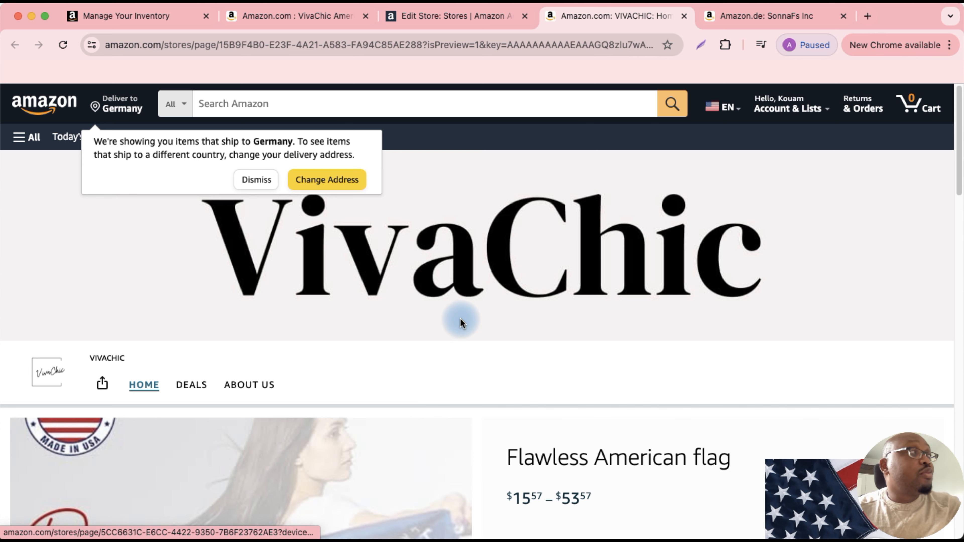
click(685, 20)
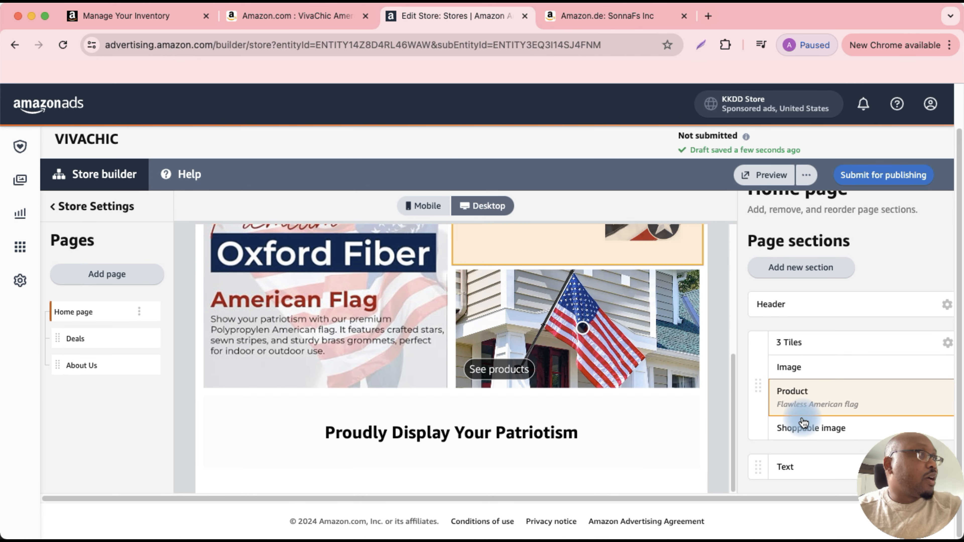
Look through the available section types and add a product grid section to the Home page
click(794, 270)
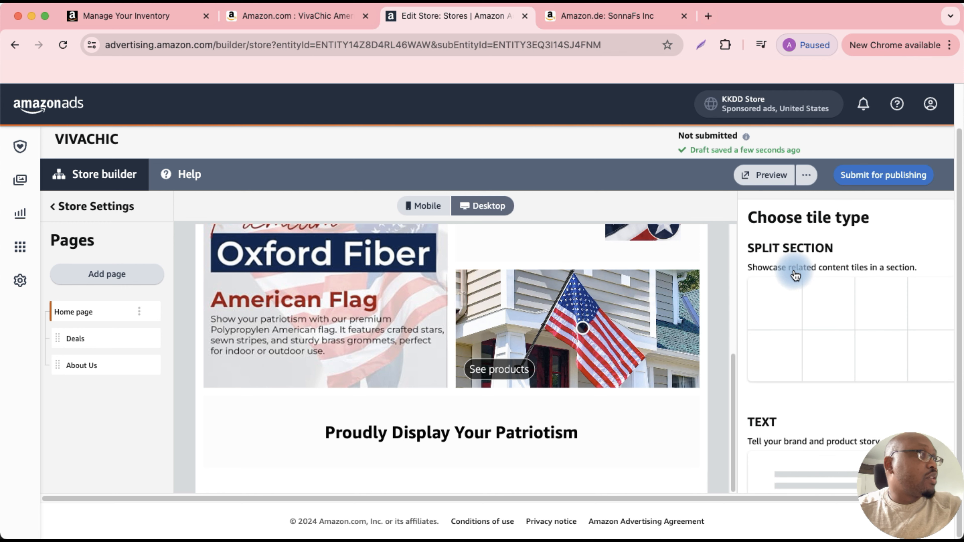
scroll(798, 399, down, 5)
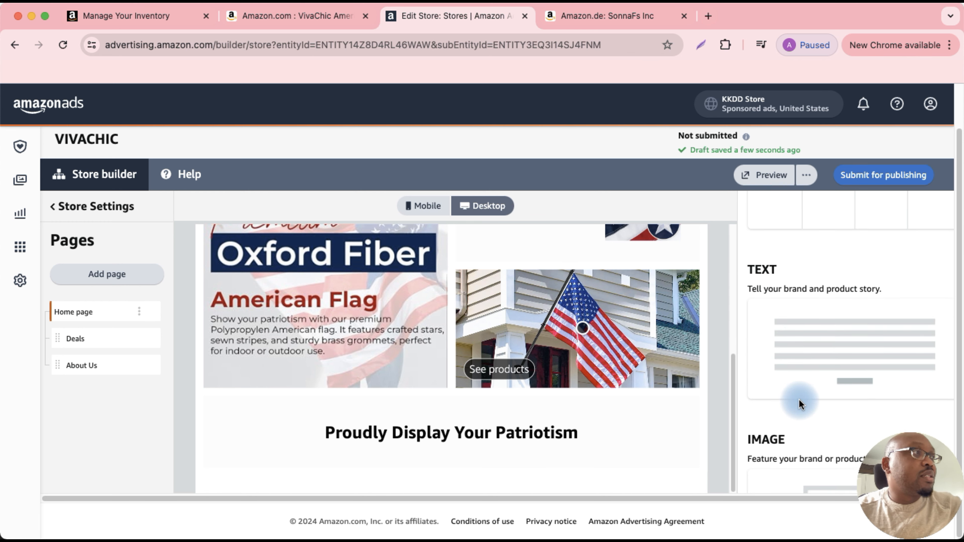
scroll(799, 399, down, 10)
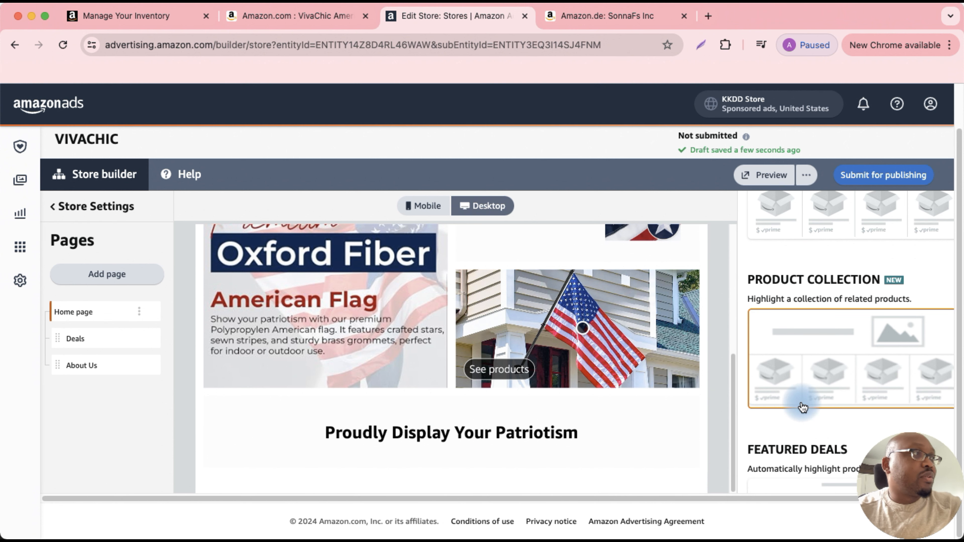
scroll(802, 404, up, 6)
scroll(802, 403, down, 3)
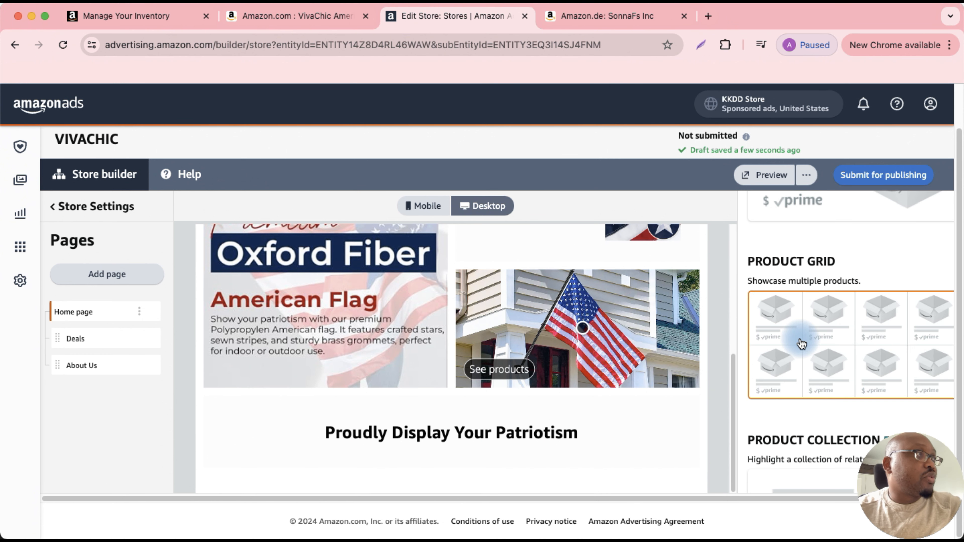
scroll(799, 354, down, 5)
scroll(800, 364, up, 3)
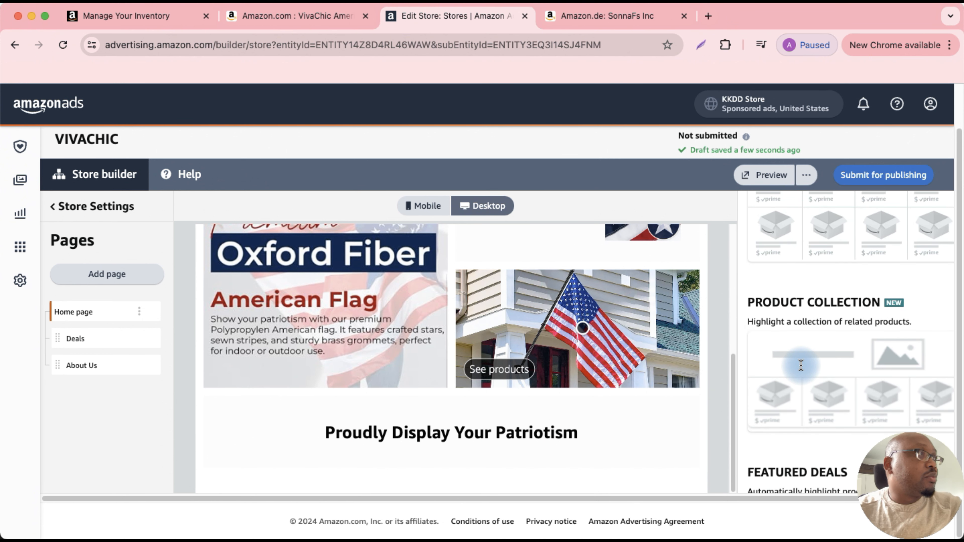
scroll(801, 367, down, 6)
scroll(801, 368, down, 1)
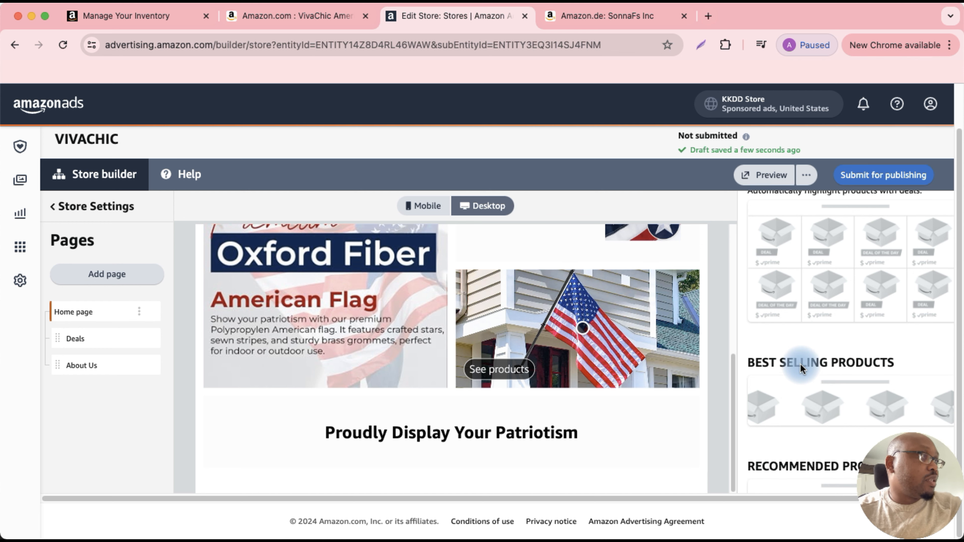
scroll(800, 366, up, 8)
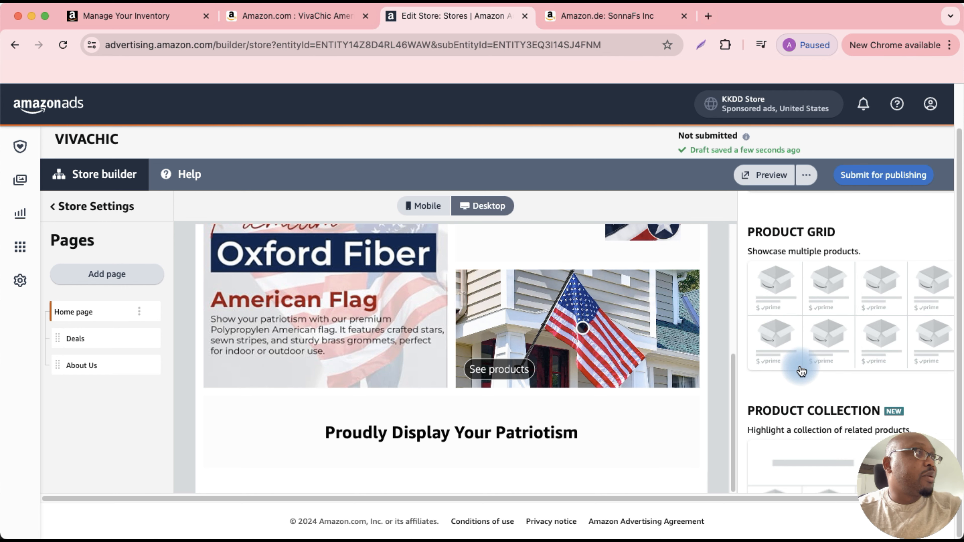
click(805, 343)
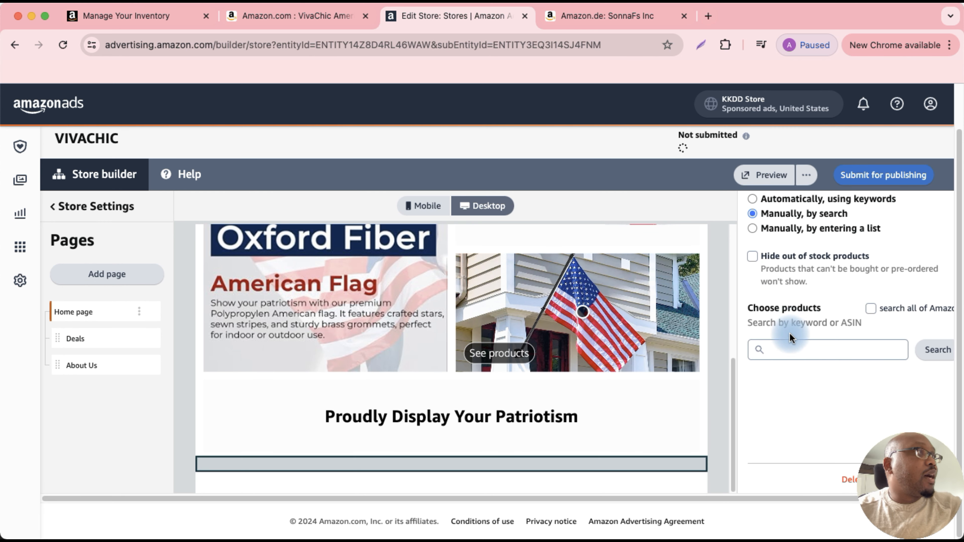
Fill the product grid manually from a list of ASINs B0D5B1VW1R, B0D5B4YB16, B0D5B2FKPB and B0D5B2NNM2, and finish editing it
click(785, 376)
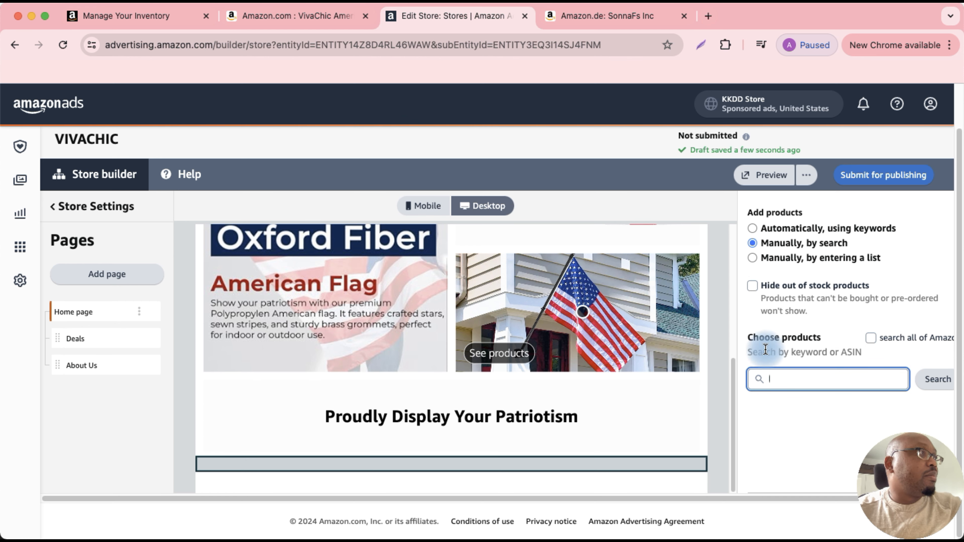
click(752, 262)
click(762, 380)
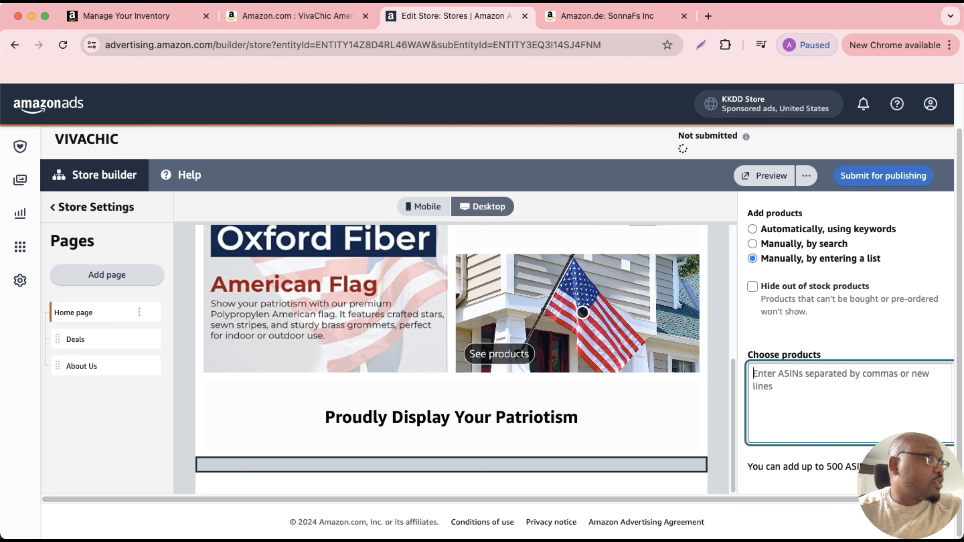
text(B0D5B1VW1R,B0D5B4YB16,B0D5B2FKPB,B0D5B2NNM2)
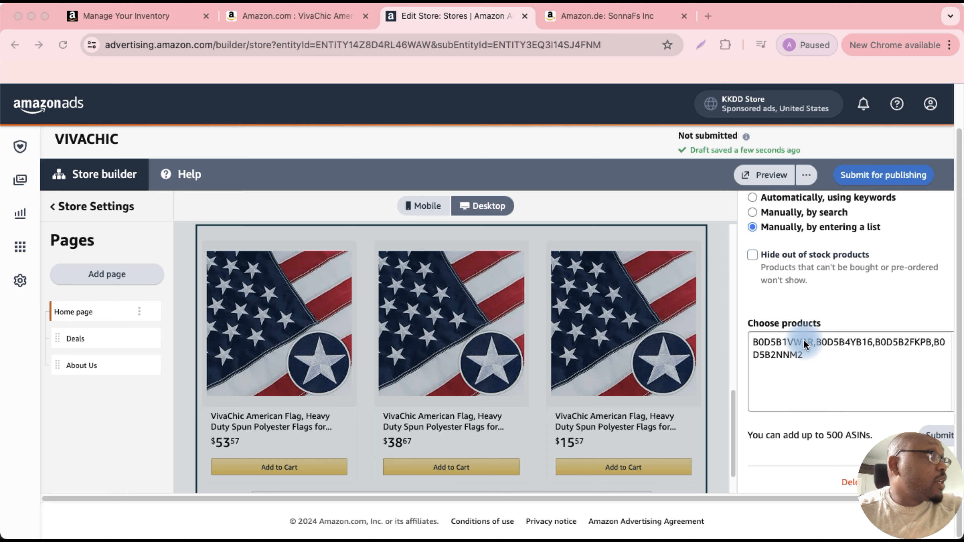
scroll(384, 351, down, 2)
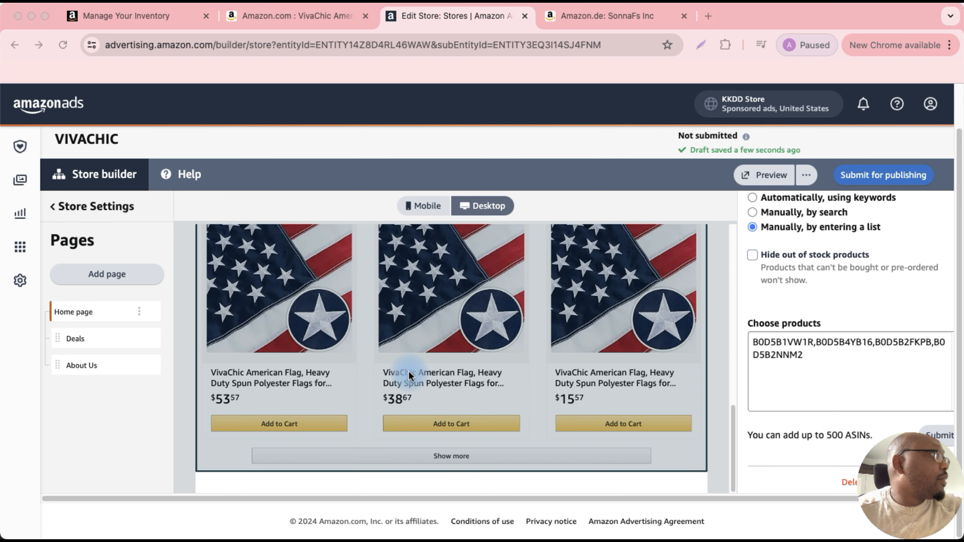
scroll(839, 288, up, 8)
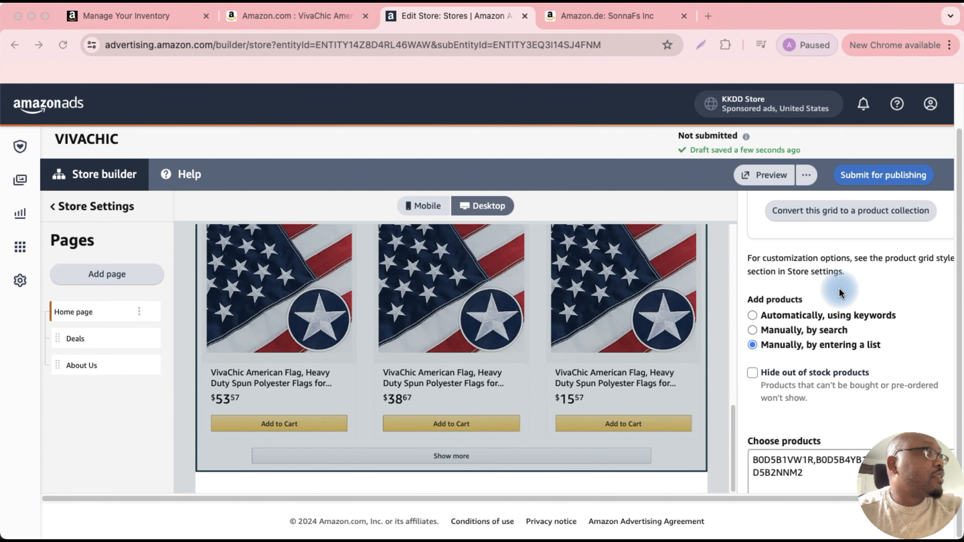
click(766, 206)
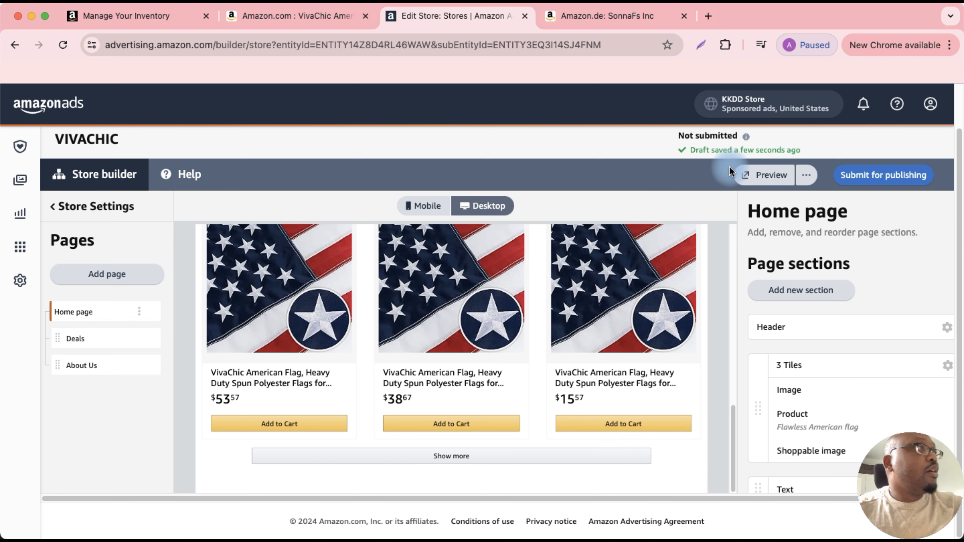
Preview the store, review the Home page with its product grid, and dismiss the delivery address notice
click(747, 174)
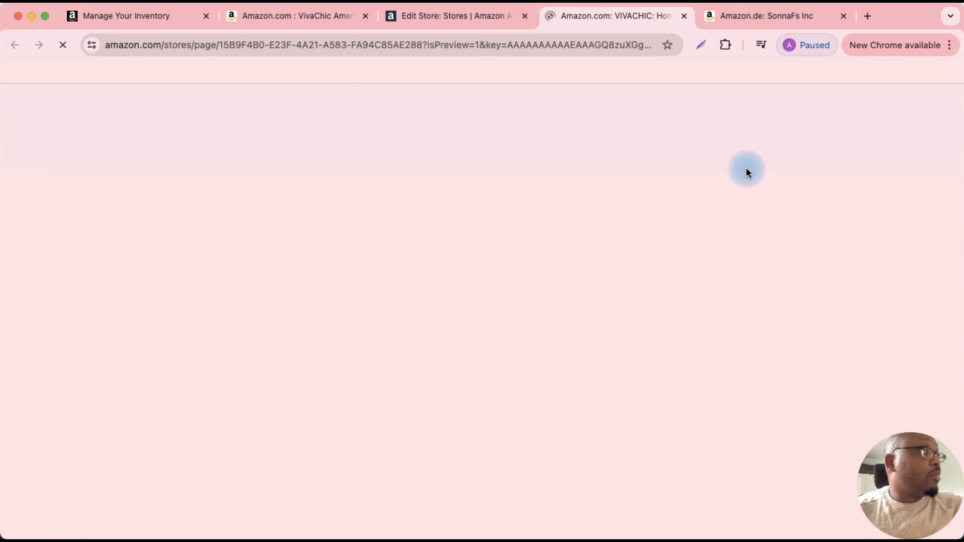
scroll(357, 375, down, 10)
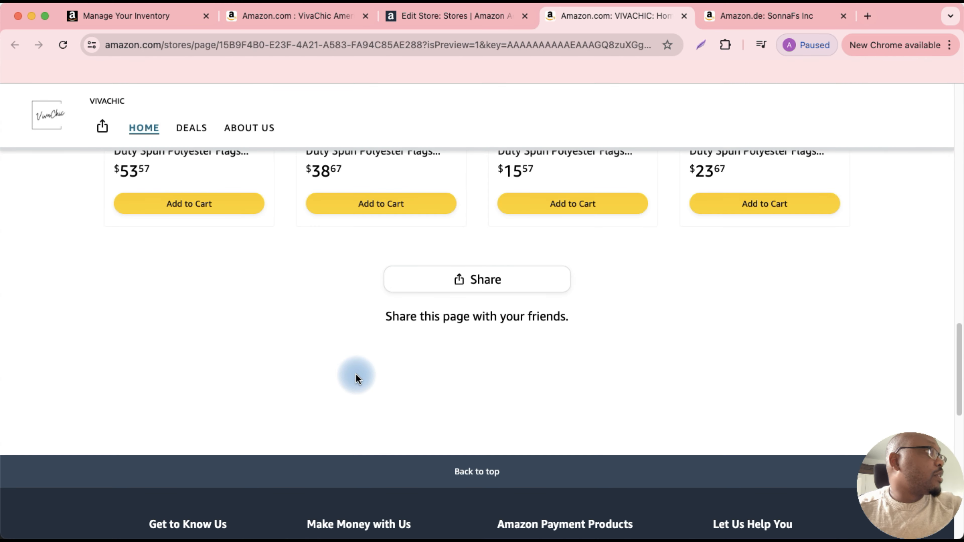
scroll(357, 375, up, 5)
scroll(355, 375, up, 5)
scroll(355, 376, down, 10)
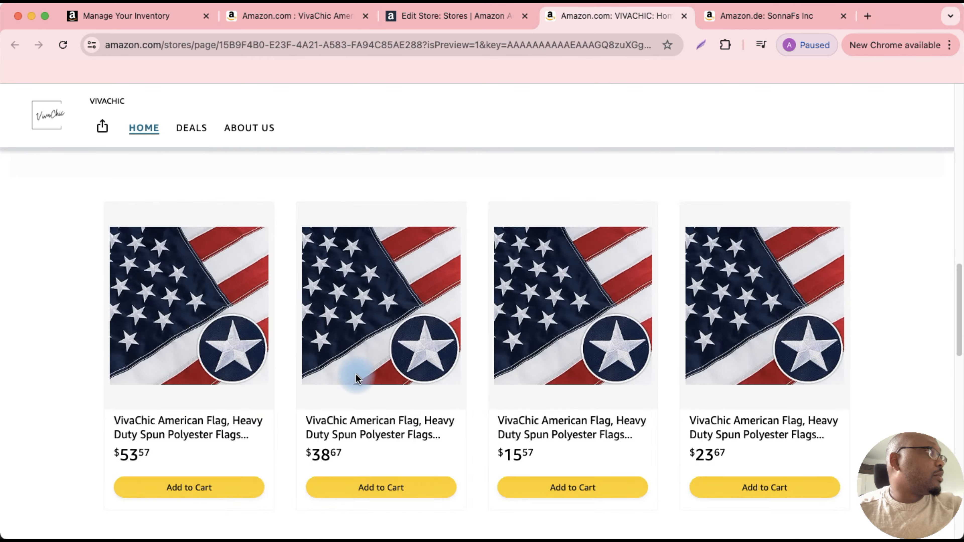
scroll(356, 376, up, 15)
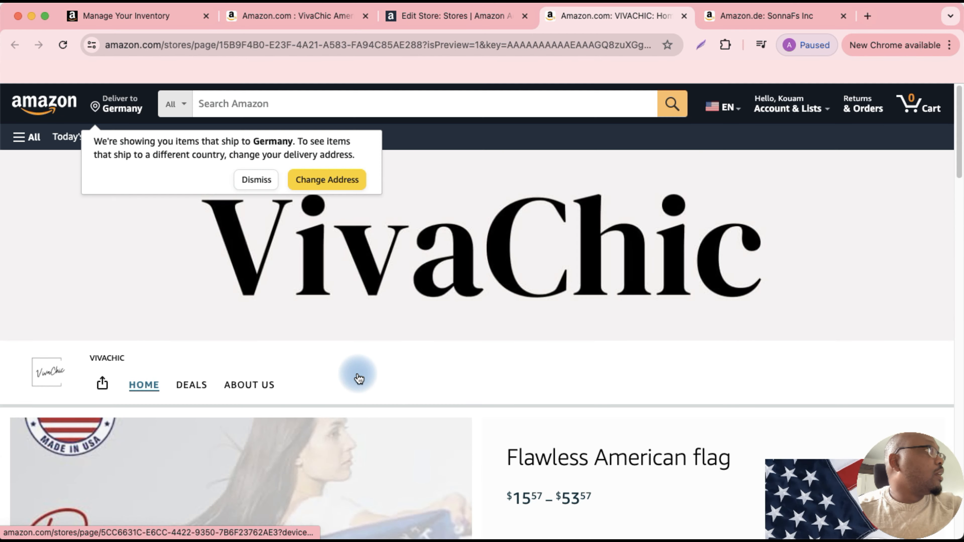
click(253, 182)
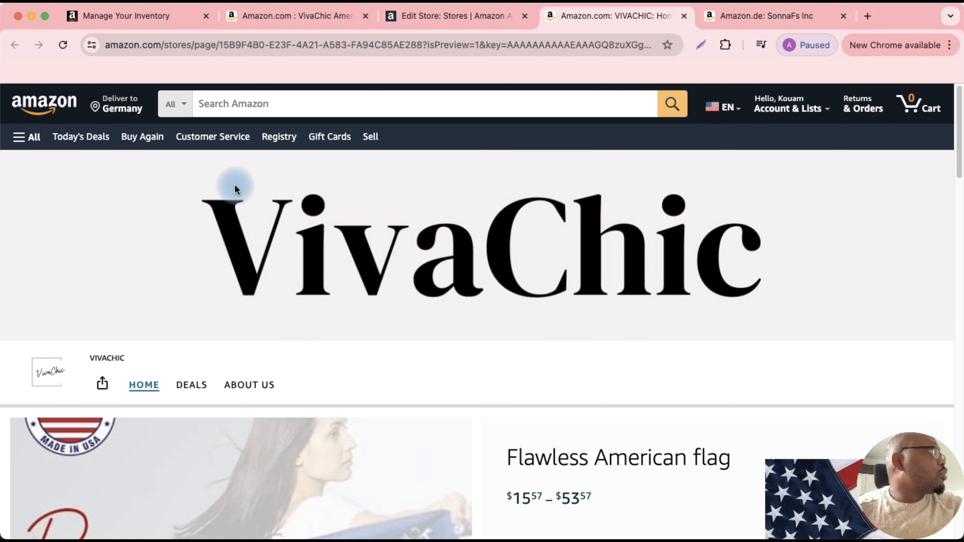
Check the Deals and About Us pages in the preview, go back to Home, and return to the store builder
click(187, 385)
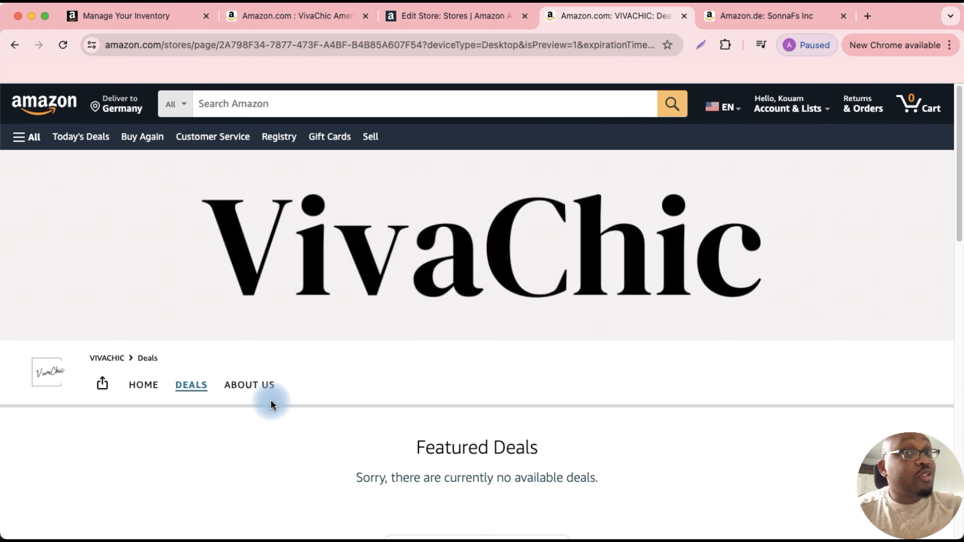
click(244, 393)
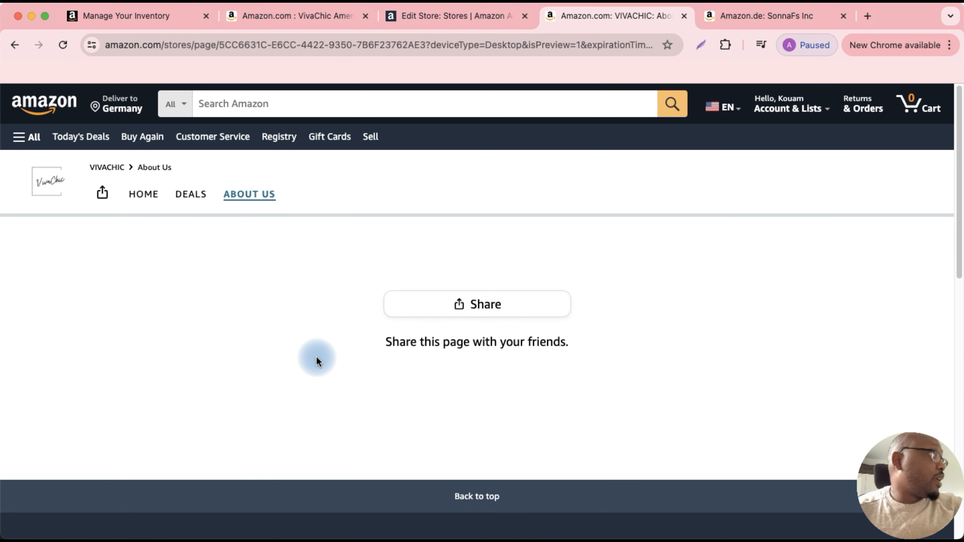
click(142, 195)
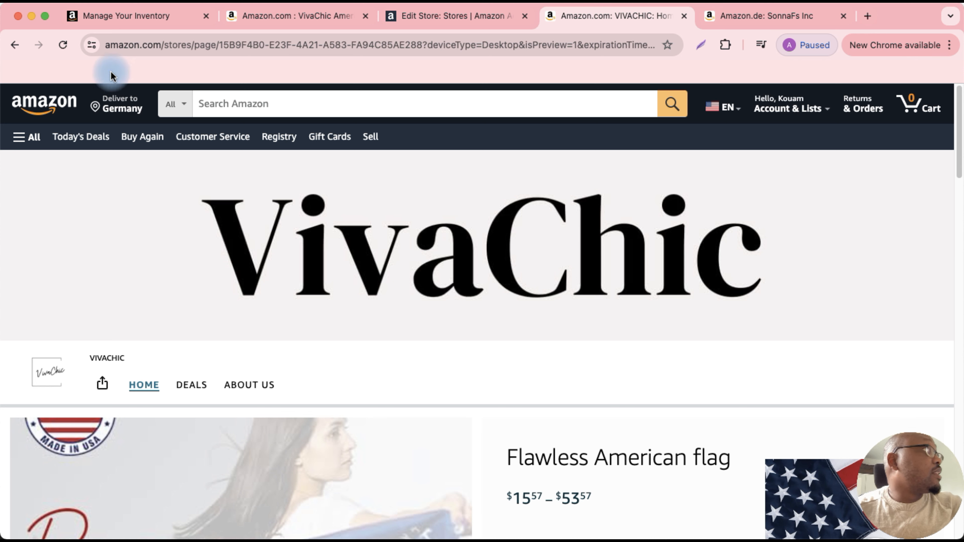
click(418, 16)
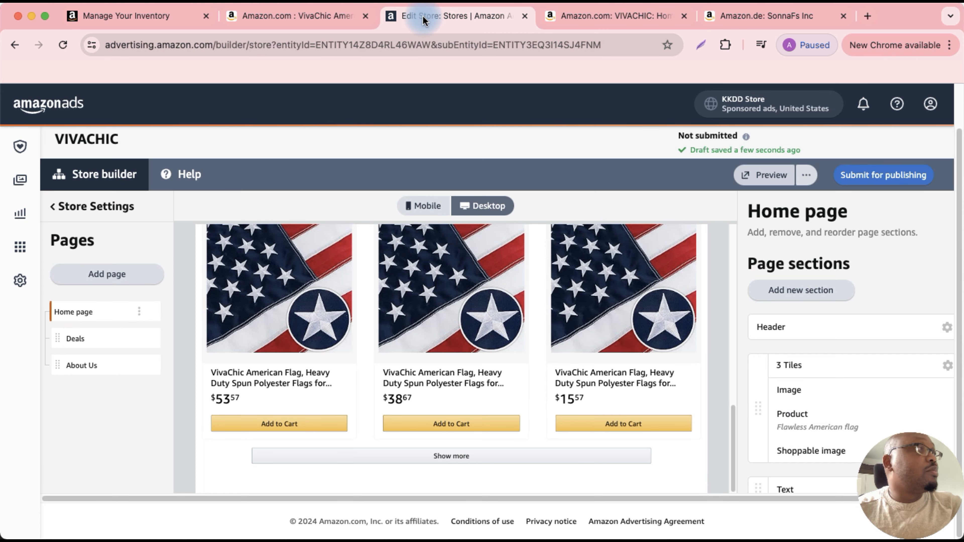
Try to submit the store for publishing, and delete the flagged About Us page
click(868, 186)
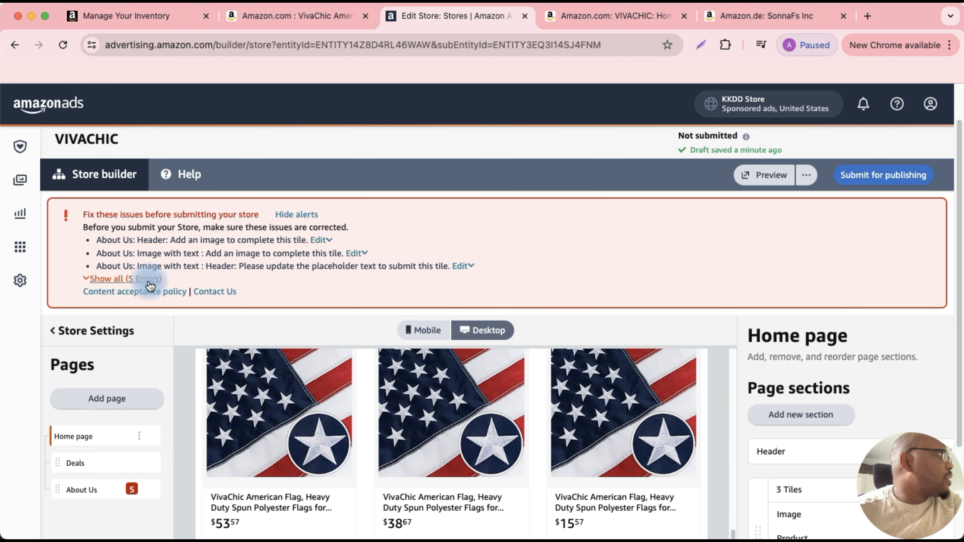
click(92, 494)
scroll(789, 445, down, 3)
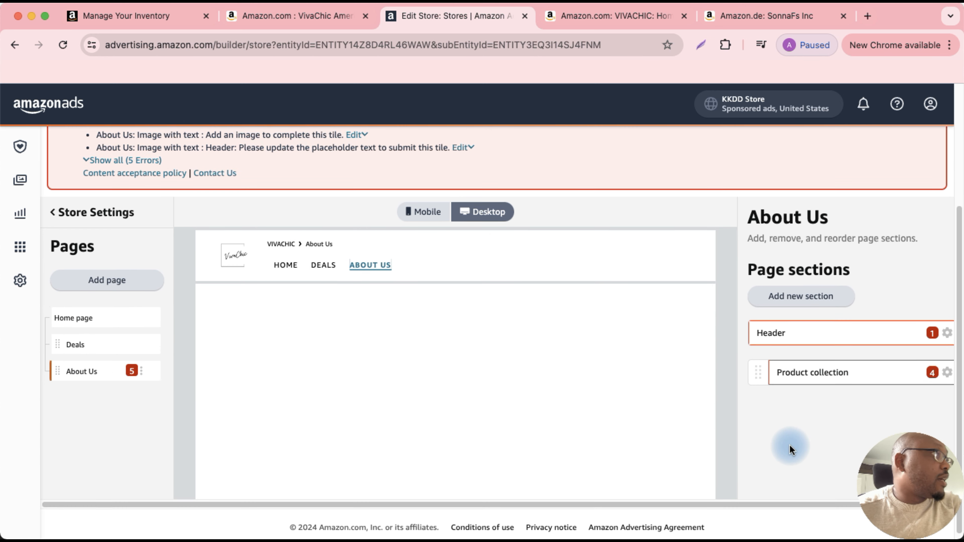
scroll(790, 444, down, 1)
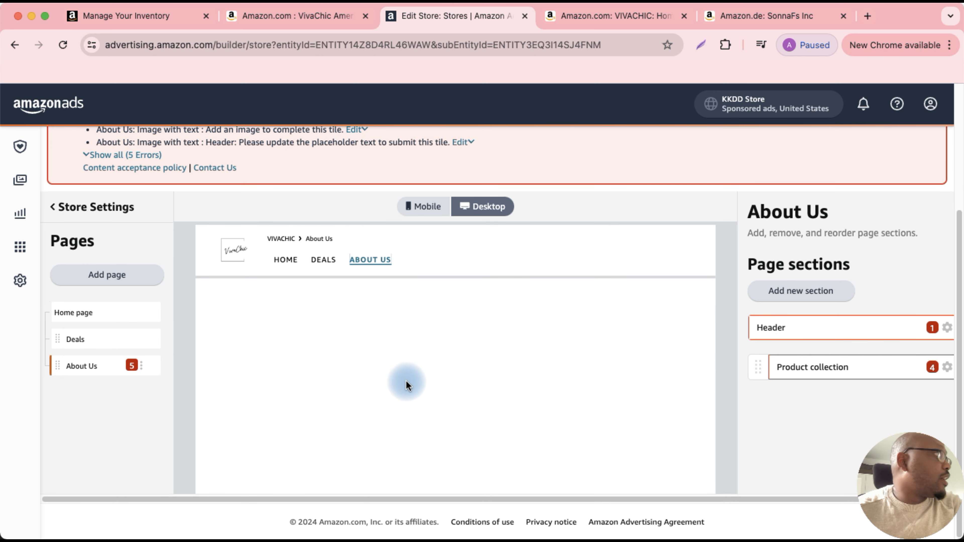
click(141, 368)
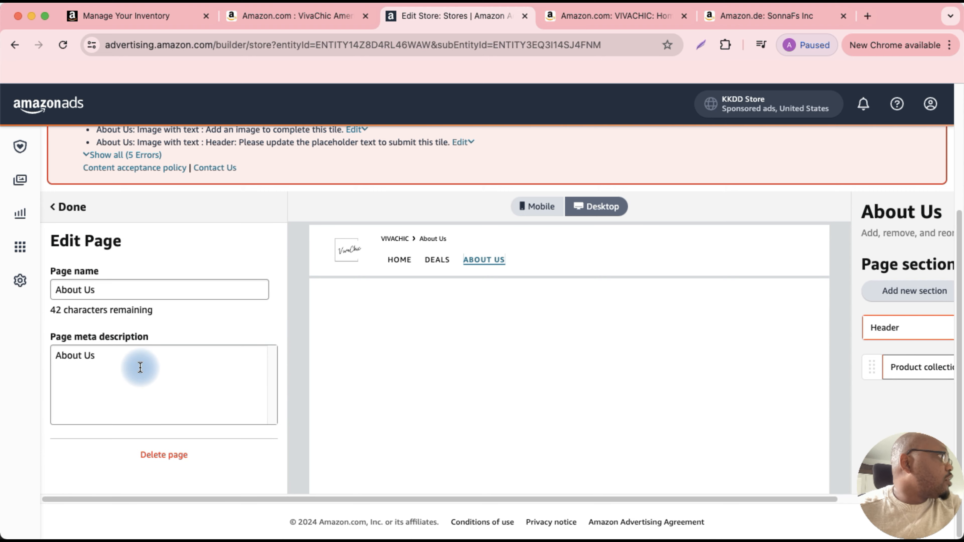
click(154, 459)
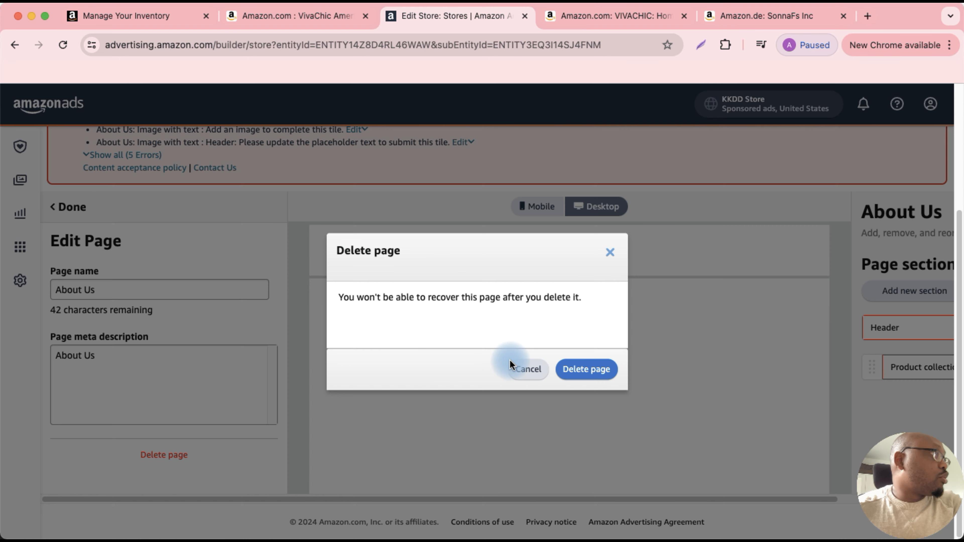
click(586, 368)
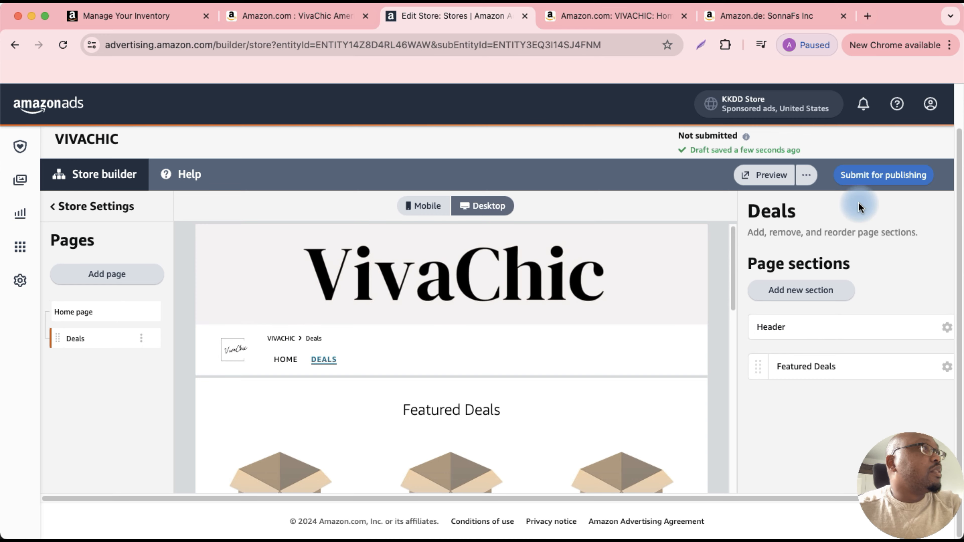
Inspect the Home page image flagged for its missing link, leave it unedited, and submit the store for publishing despite the warning
click(861, 179)
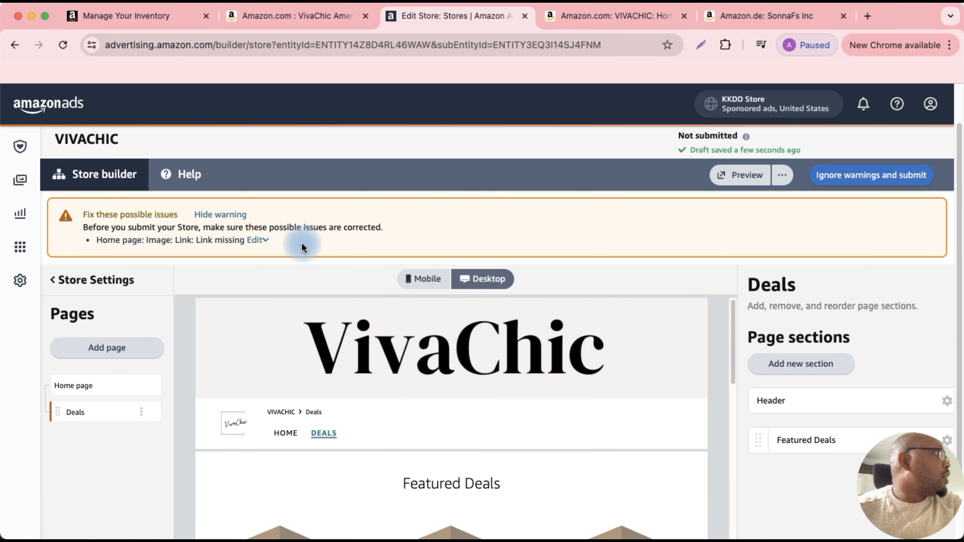
click(267, 240)
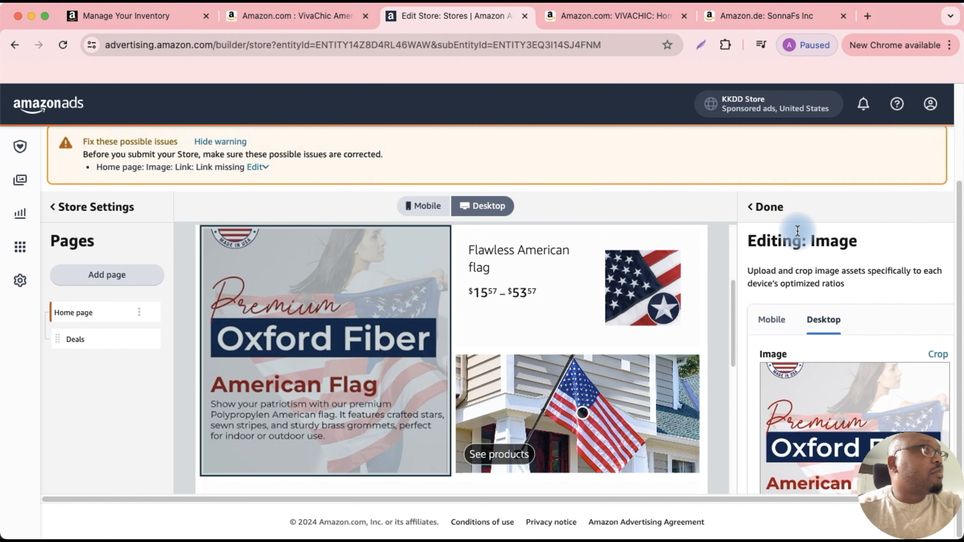
click(757, 207)
scroll(840, 269, up, 4)
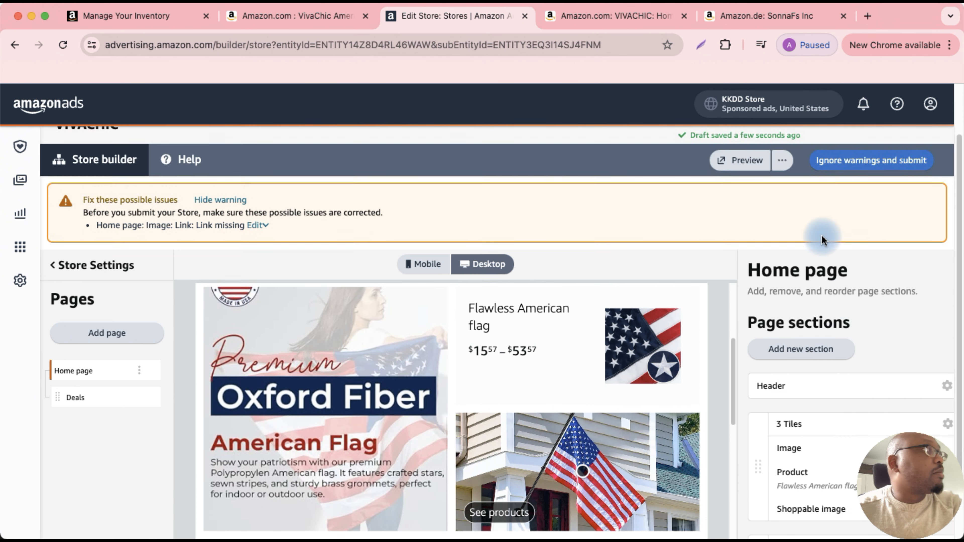
click(870, 224)
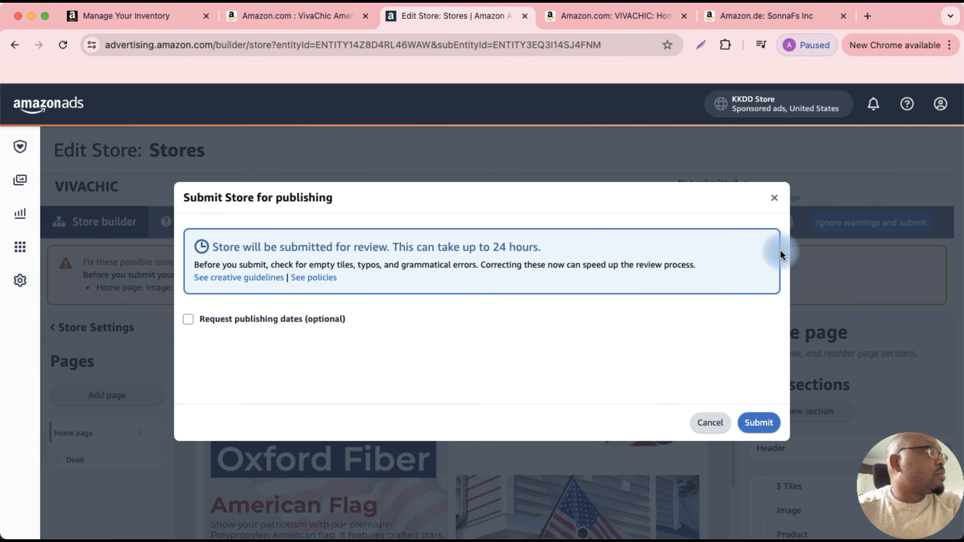
click(749, 420)
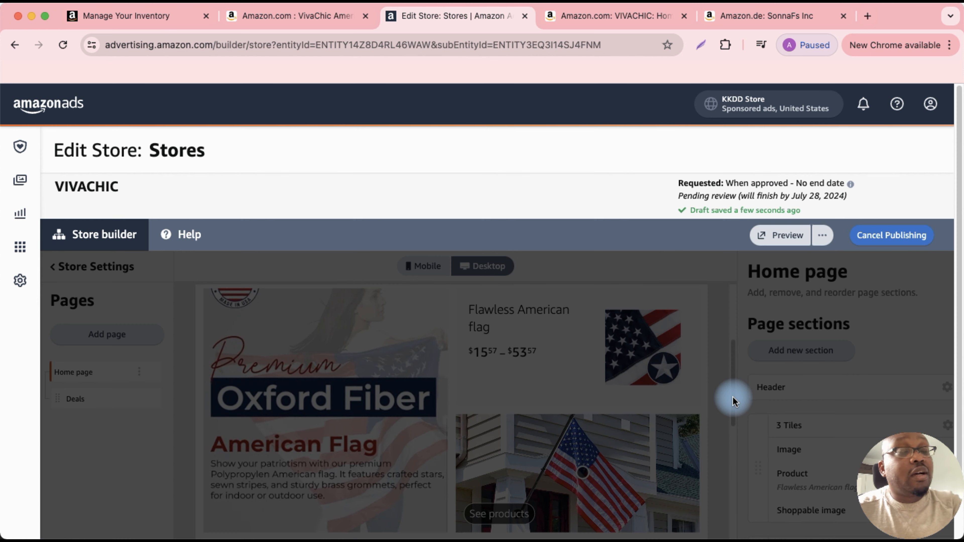